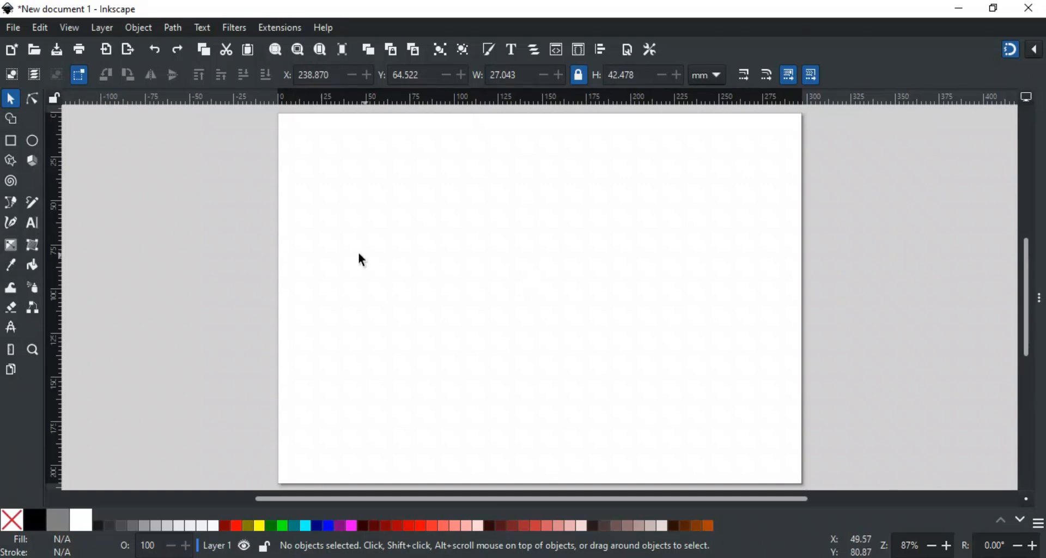
Step: Show the Layers and Objects dialog and widen it
click(104, 28)
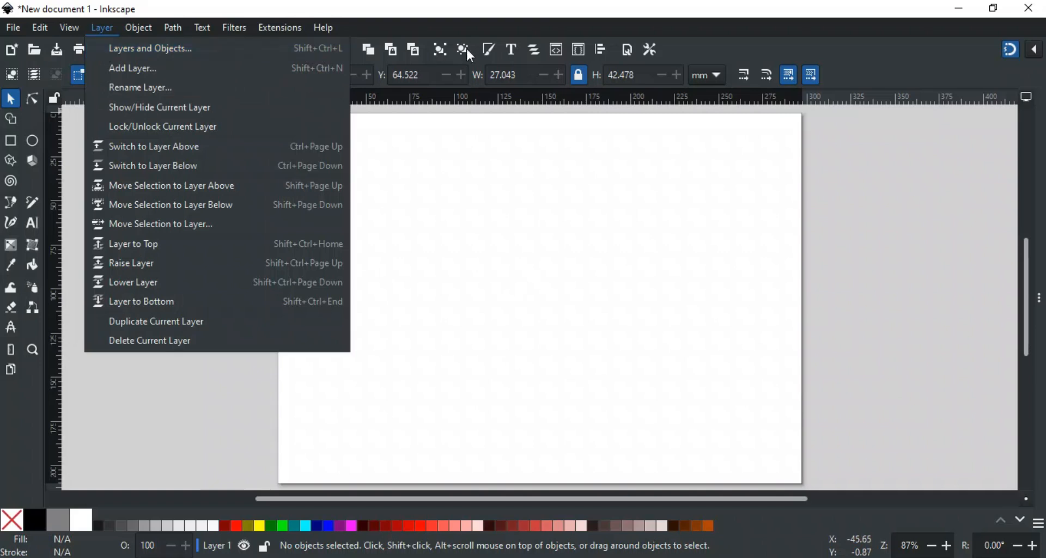
click(536, 48)
click(536, 48)
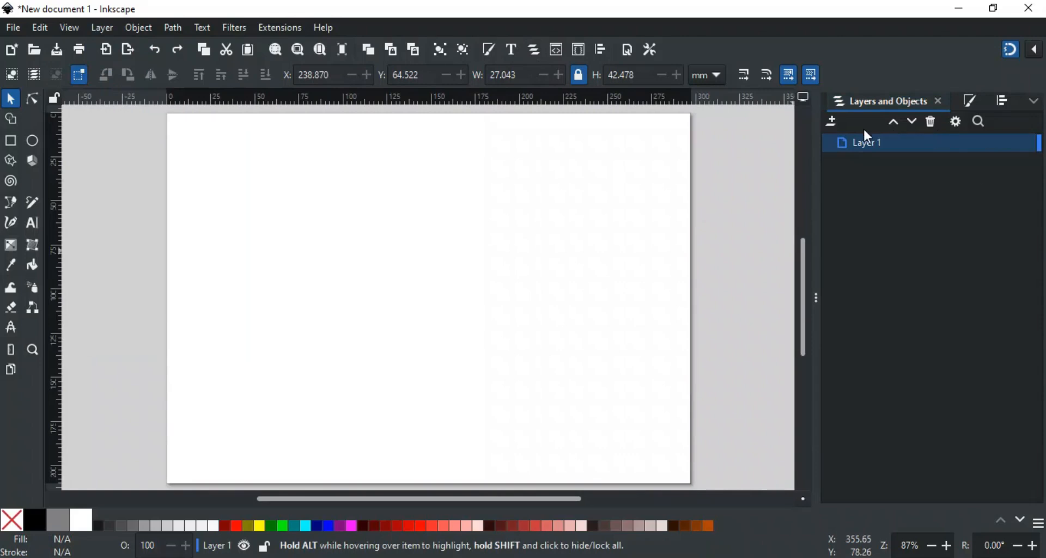
drag(819, 279, 729, 292)
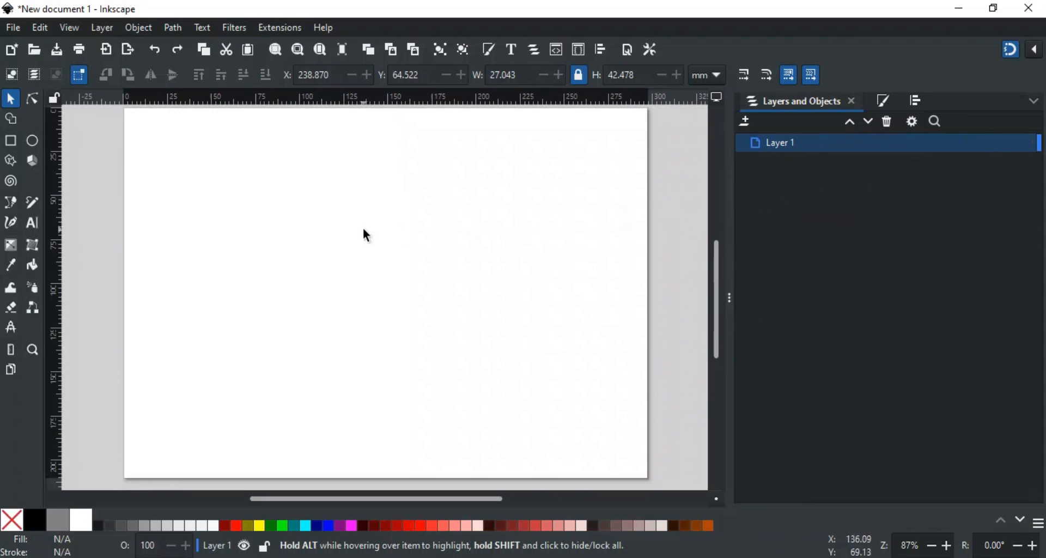
Step: Draw an ellipse on Layer 1 in the upper middle of the page
key(e)
drag(257, 194, 329, 271)
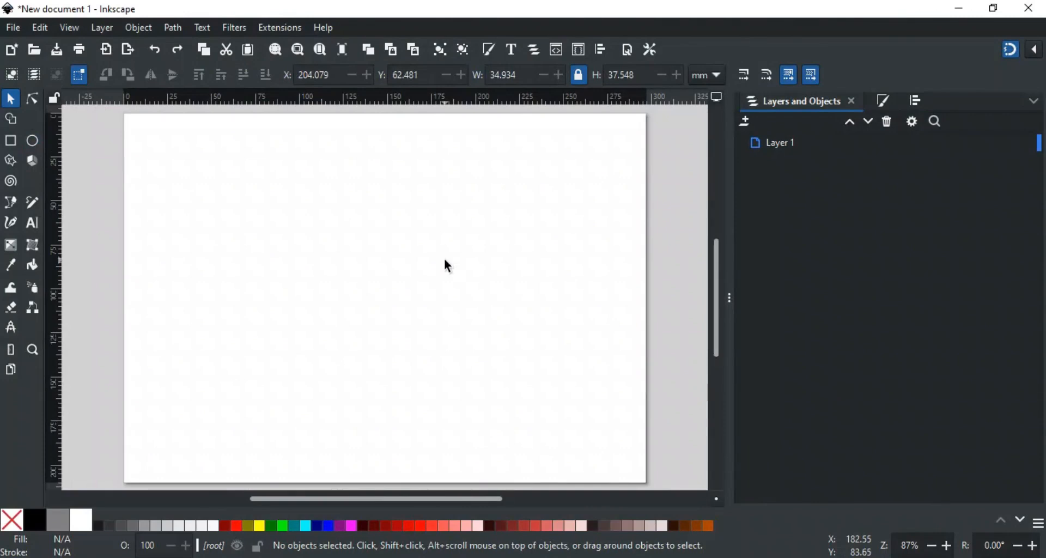
Step: Add four layers above Layer 1 and name the topmost one abc
click(744, 122)
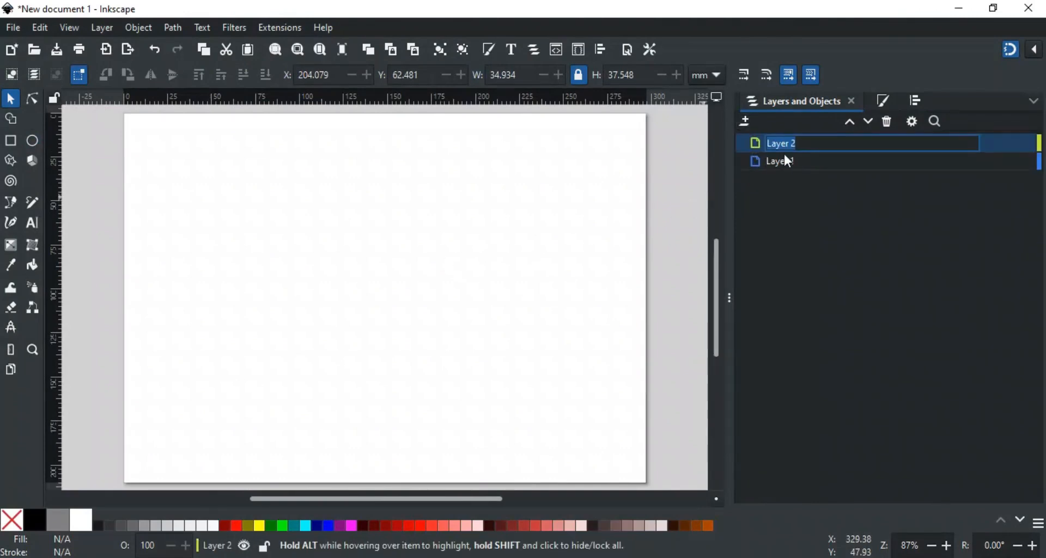
click(745, 122)
click(745, 122)
click(745, 122)
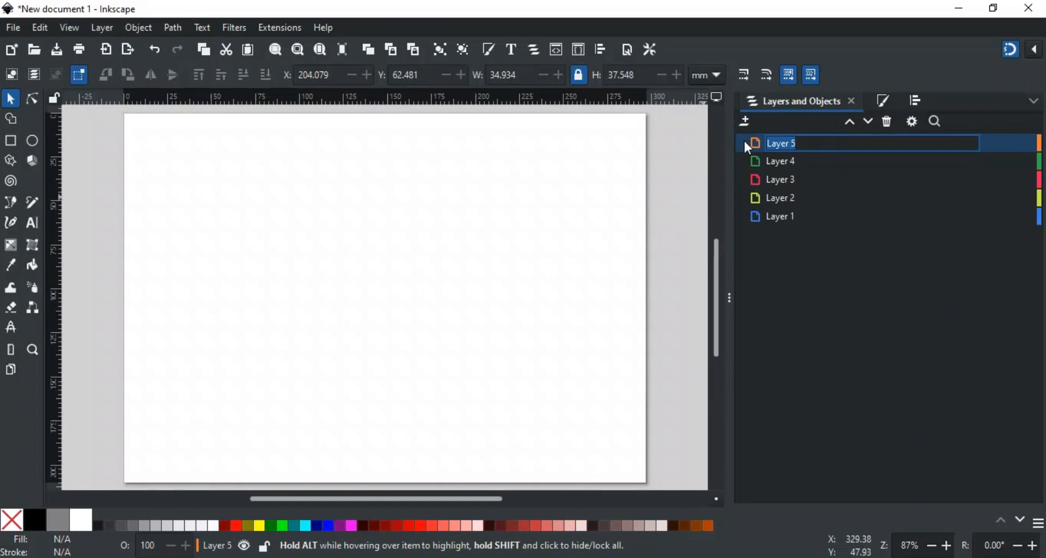
text(abc)
key(Return)
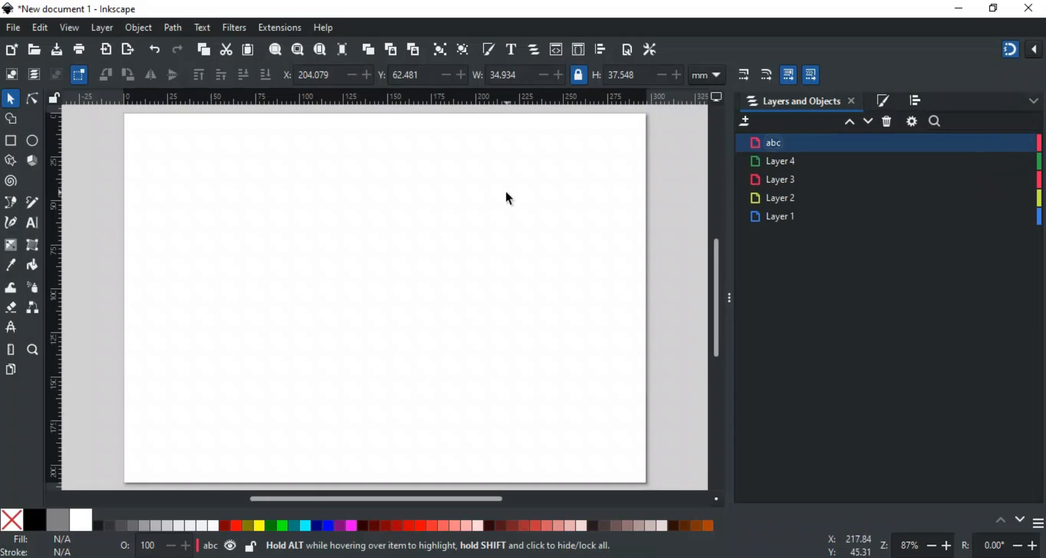
Step: Draw an ellipse with radii of about 12.2 and 12.4 mm on the abc layer, in the page's upper right area
key(e)
drag(496, 189, 543, 237)
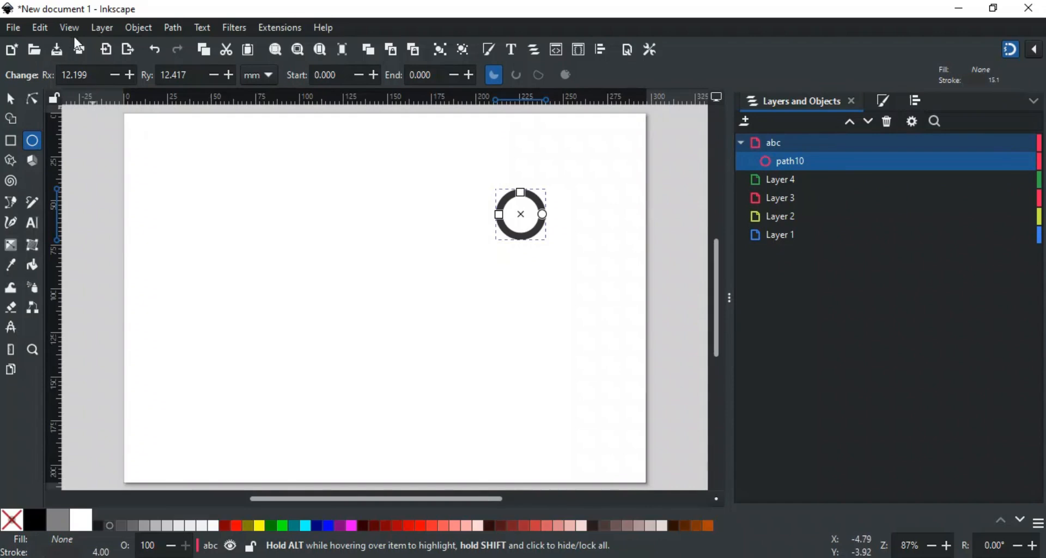
Step: Add a layer above the abc layer and open the Add Layer dialog for another one
click(98, 30)
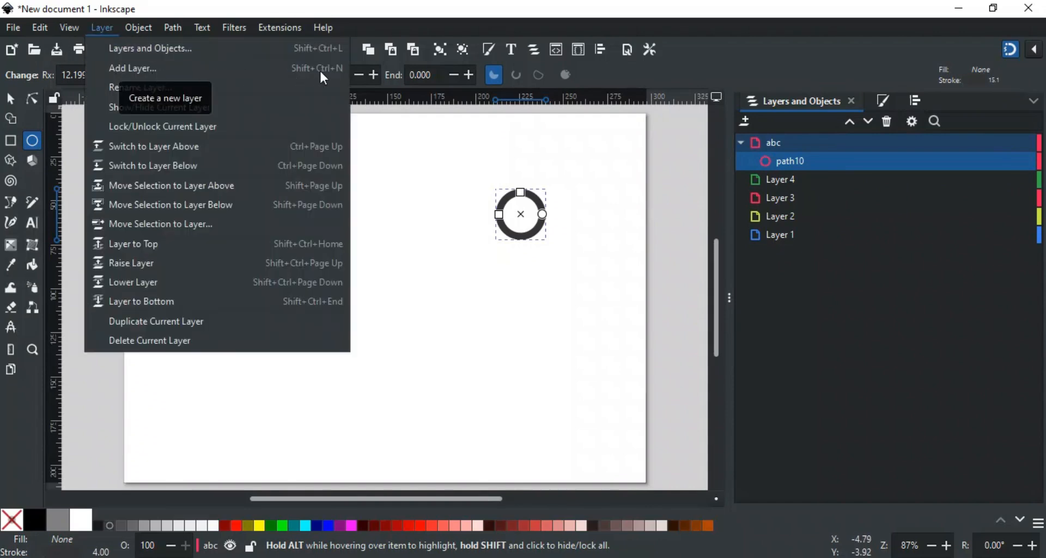
click(633, 79)
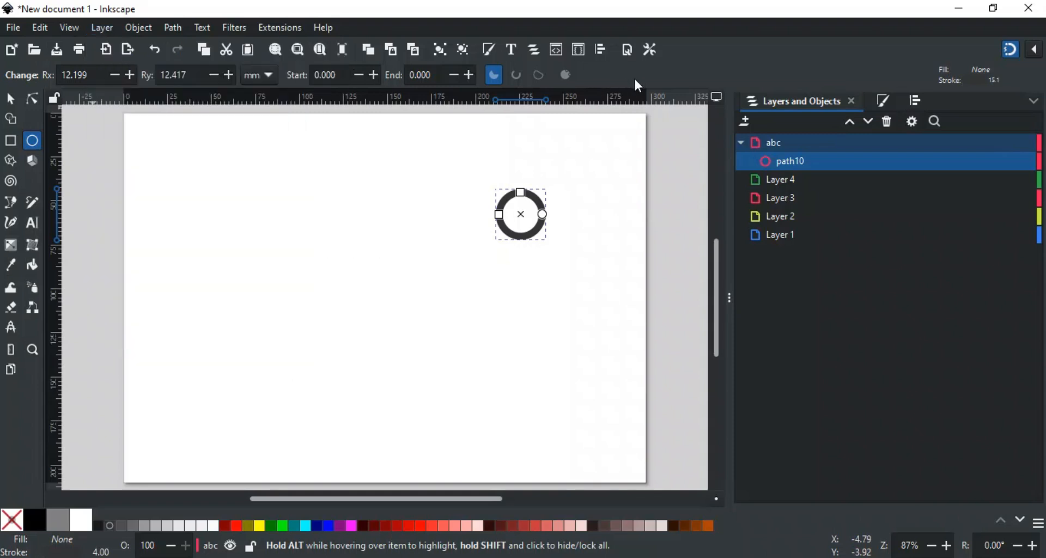
click(745, 122)
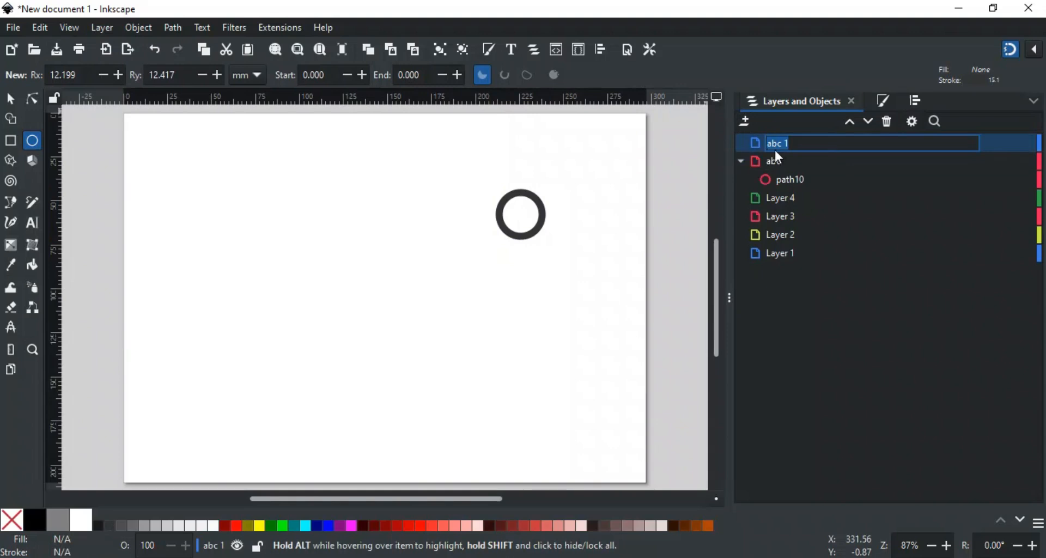
click(110, 31)
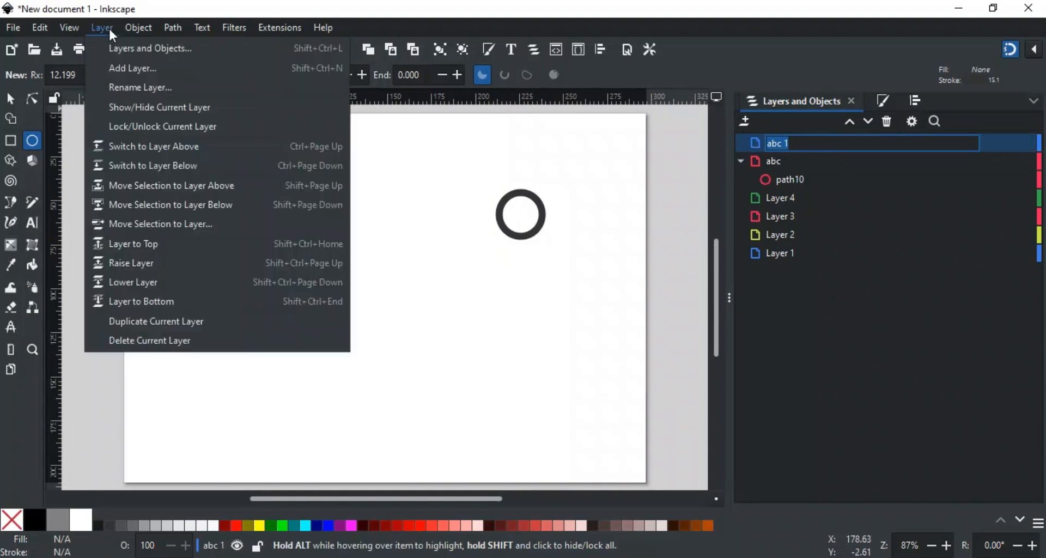
click(123, 64)
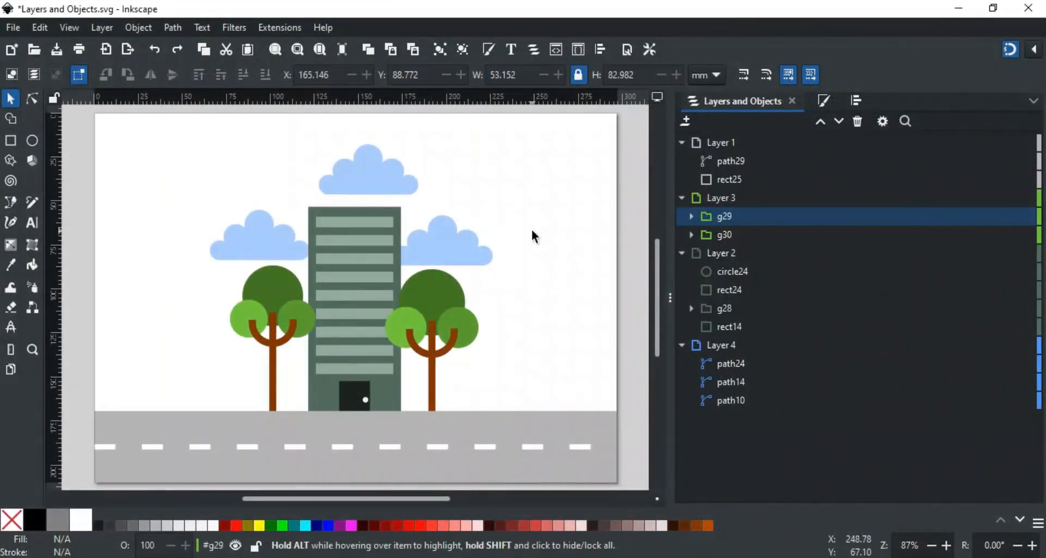
Step: Rename Layer 1, which holds the road shapes, as Road
click(731, 147)
click(730, 143)
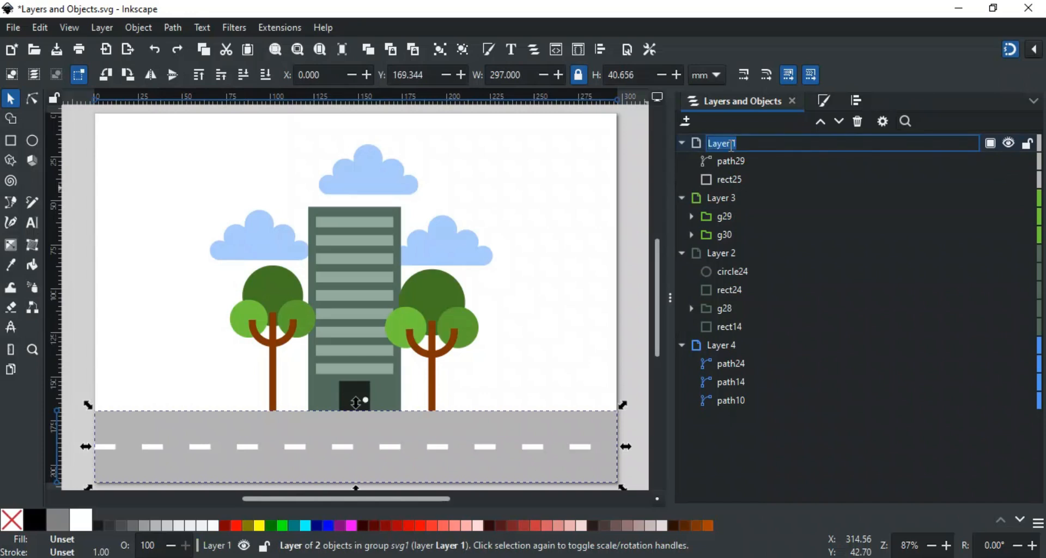
text(Road)
key(Return)
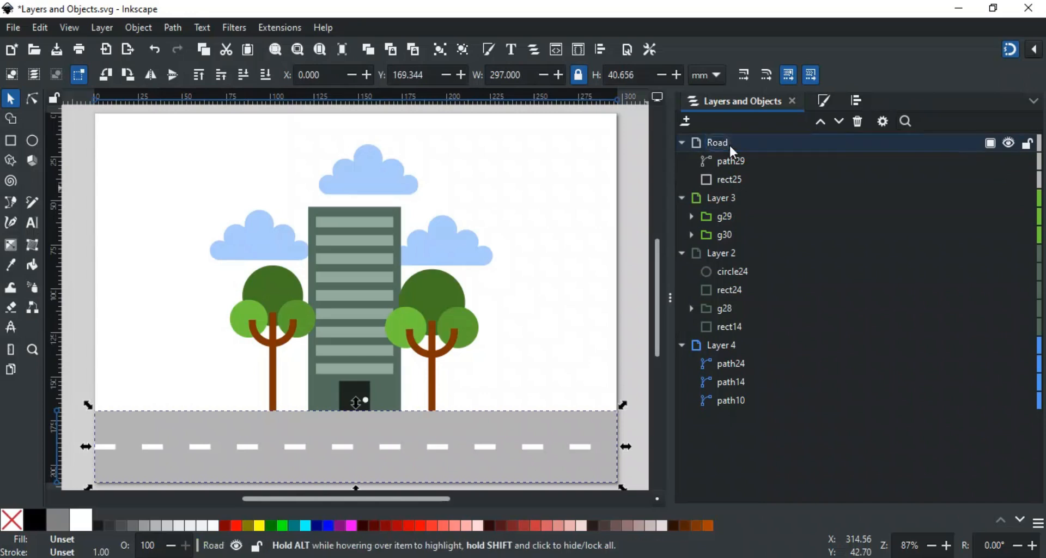
Step: Rename the g29 group in Layer 3 as Right Tree
click(727, 216)
click(729, 216)
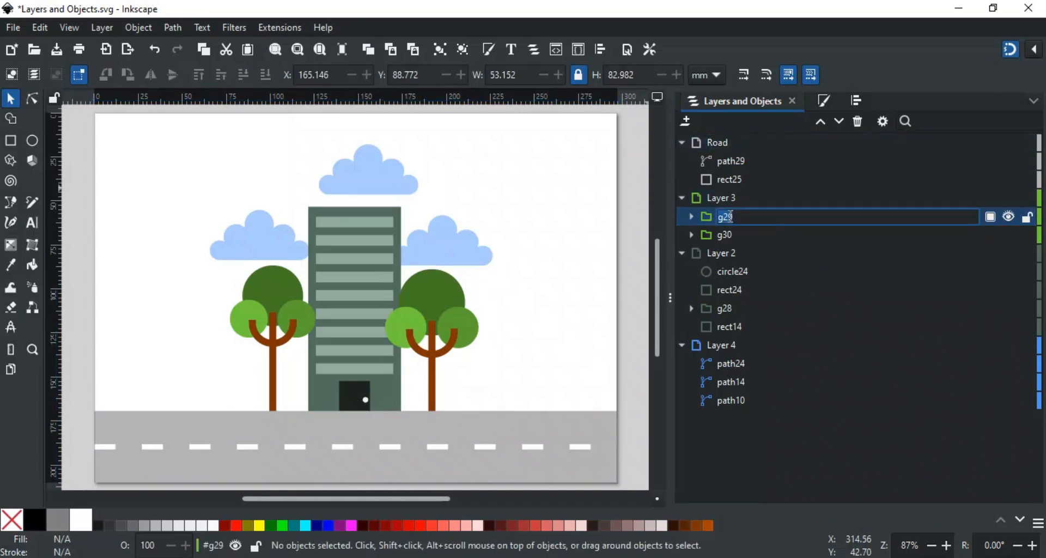
text(Right Tree)
key(Return)
click(643, 270)
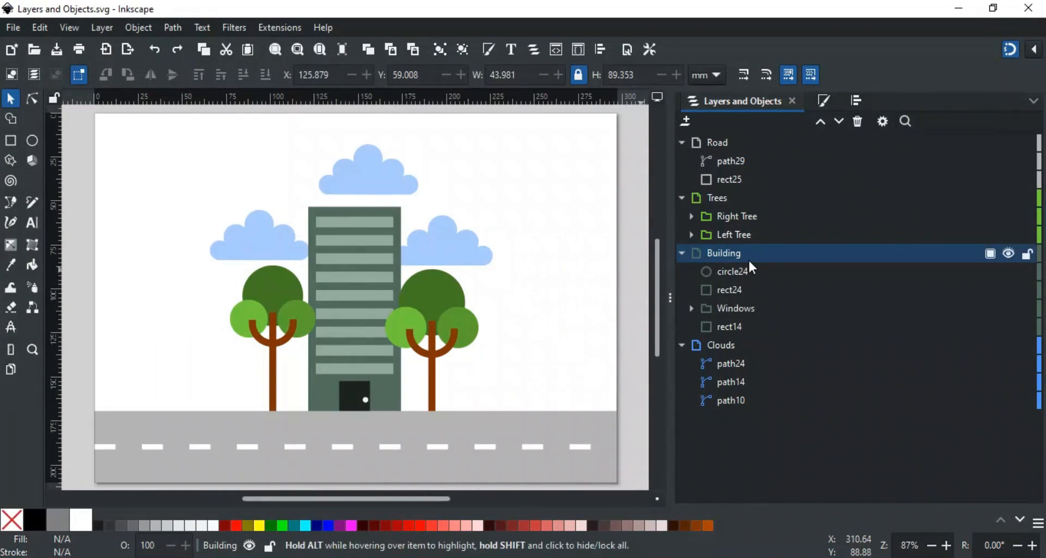
Step: Delete the Building layer and undo the deletion
click(858, 126)
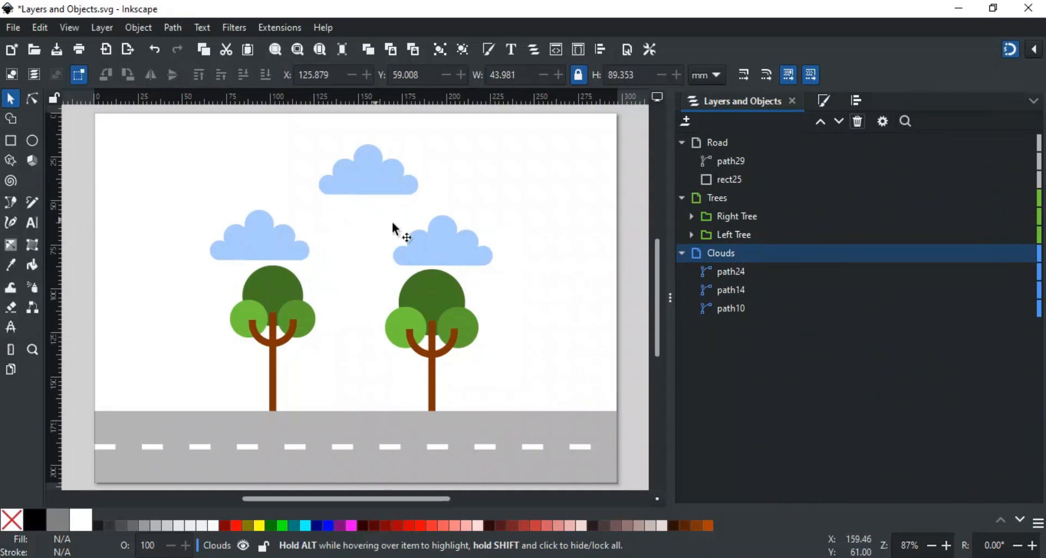
key(ctrl+z)
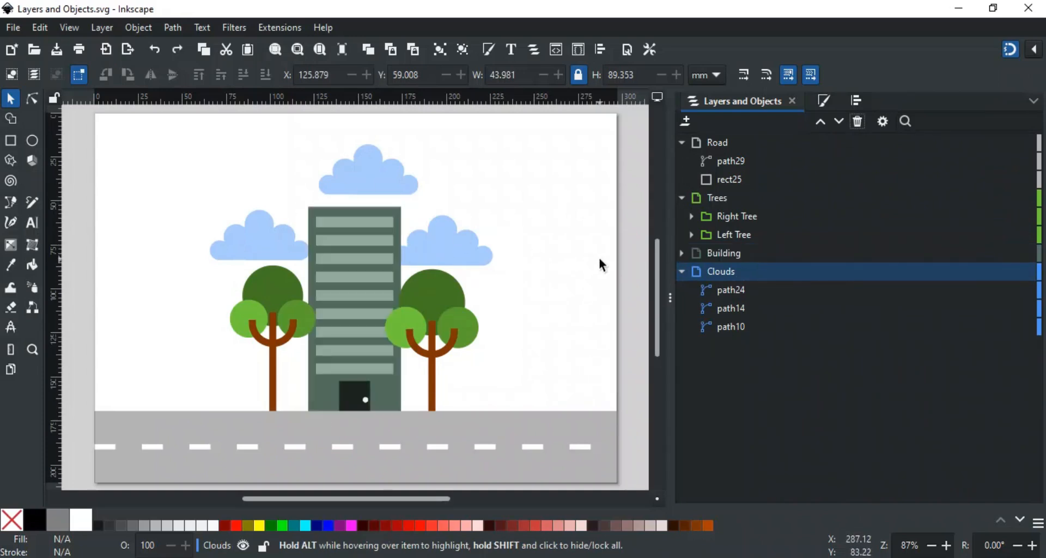
Step: Delete the Building and Trees layers together and undo the deletion
click(708, 255)
ctrl+click(722, 202)
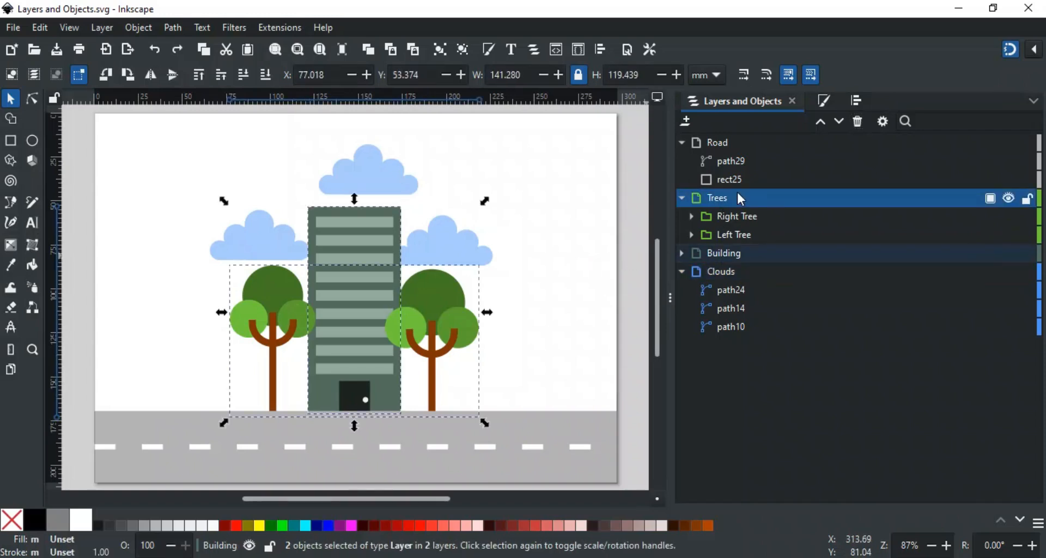
key(Delete)
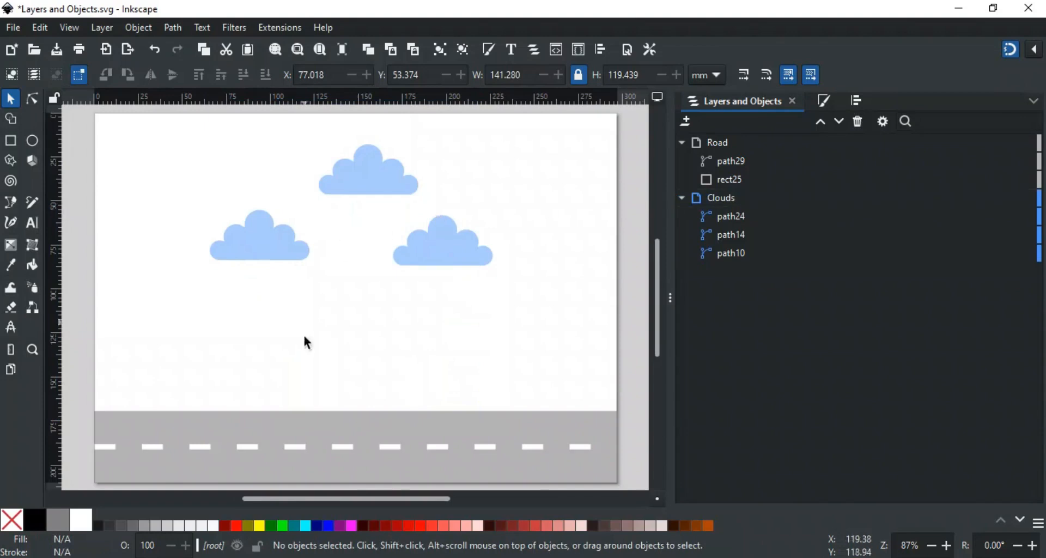
key(ctrl+z)
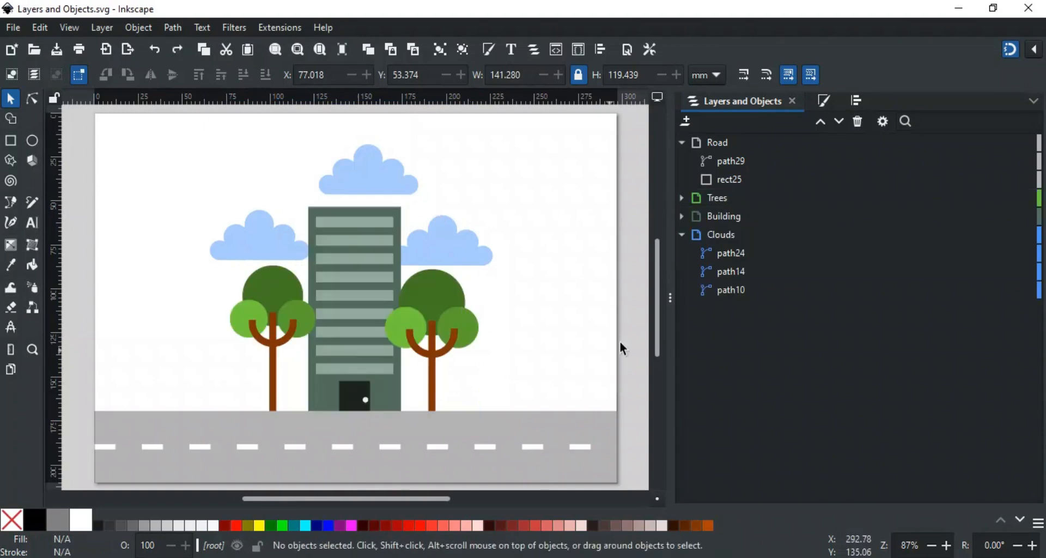
Step: Delete the dashed road line and the cloud on the building's right side from the canvas
click(428, 447)
key(Delete)
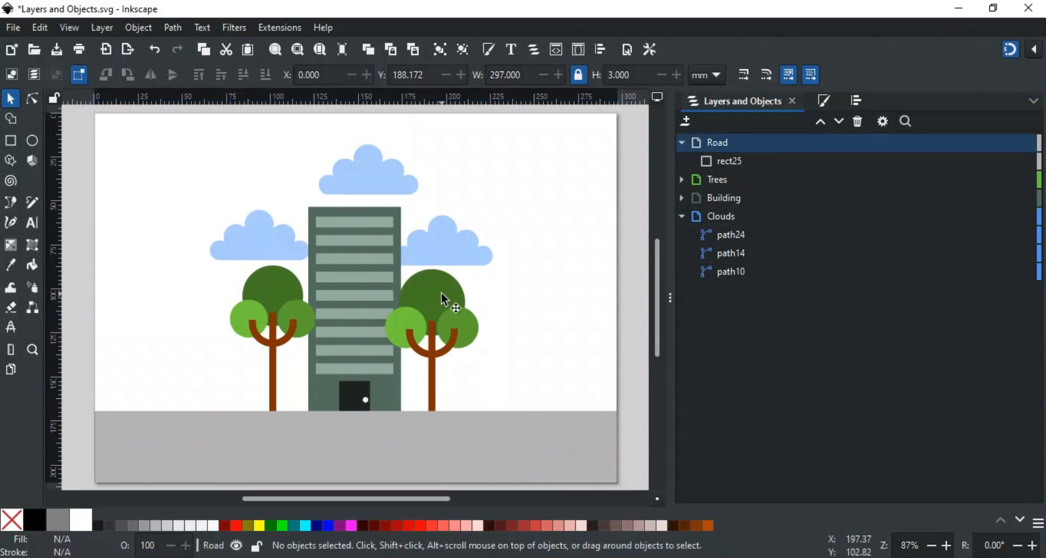
click(451, 266)
key(Delete)
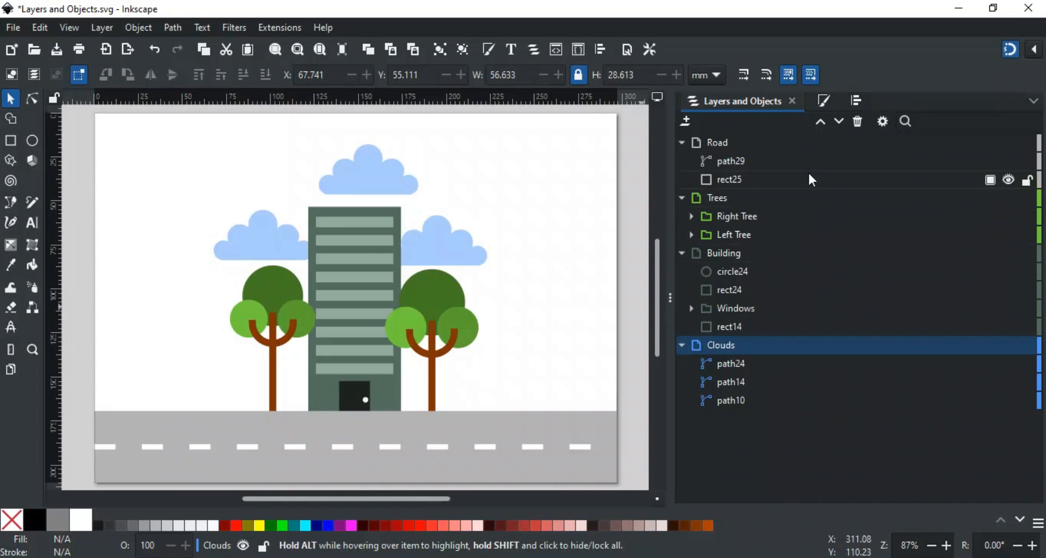
Step: Raise the Clouds layer to the top of the layer stack and lower it back to the bottom
click(821, 122)
click(821, 122)
click(822, 122)
click(838, 121)
click(838, 122)
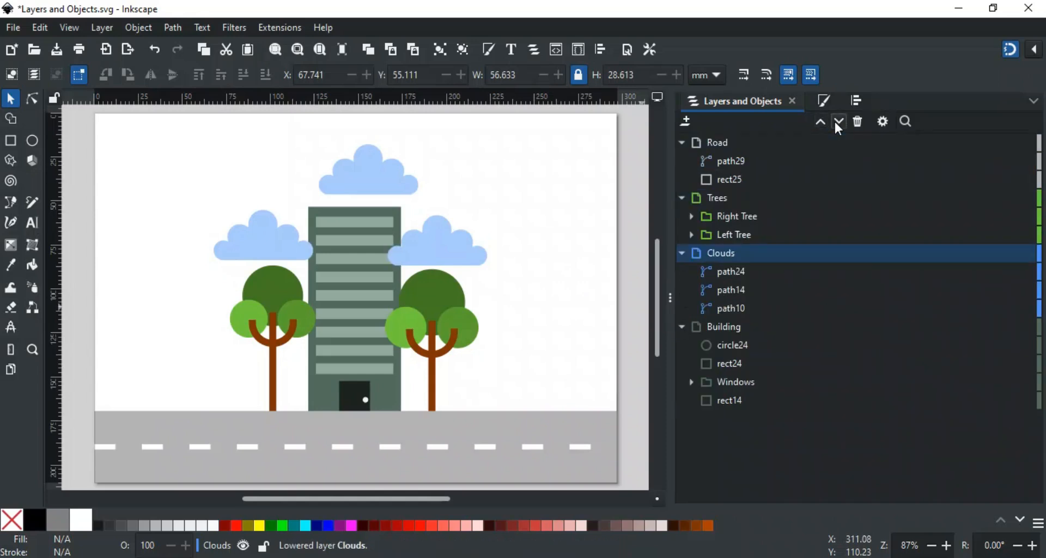
click(837, 122)
click(837, 122)
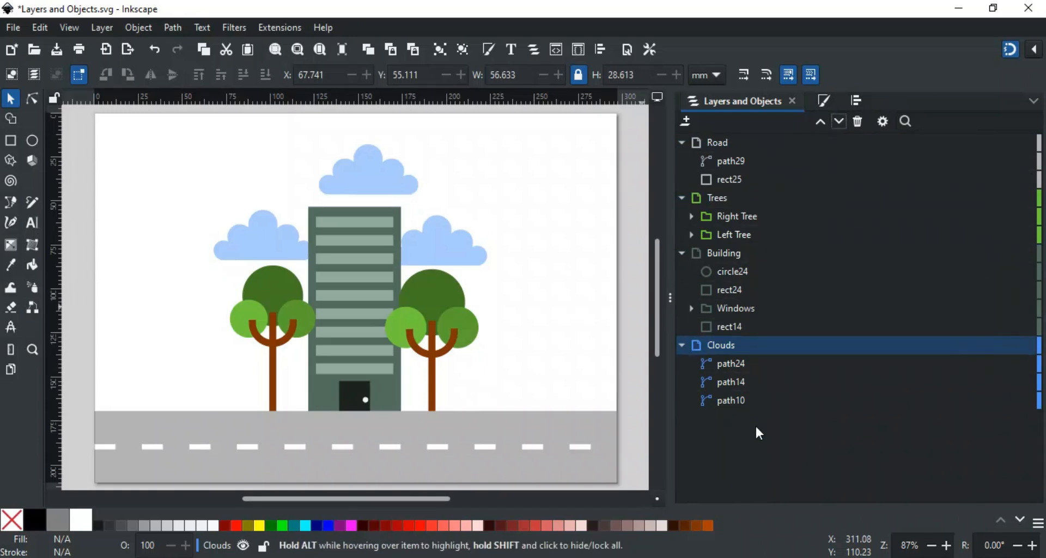
Step: Move the Clouds layer between Road and Trees, and nest it inside the Building layer
drag(730, 343, 754, 187)
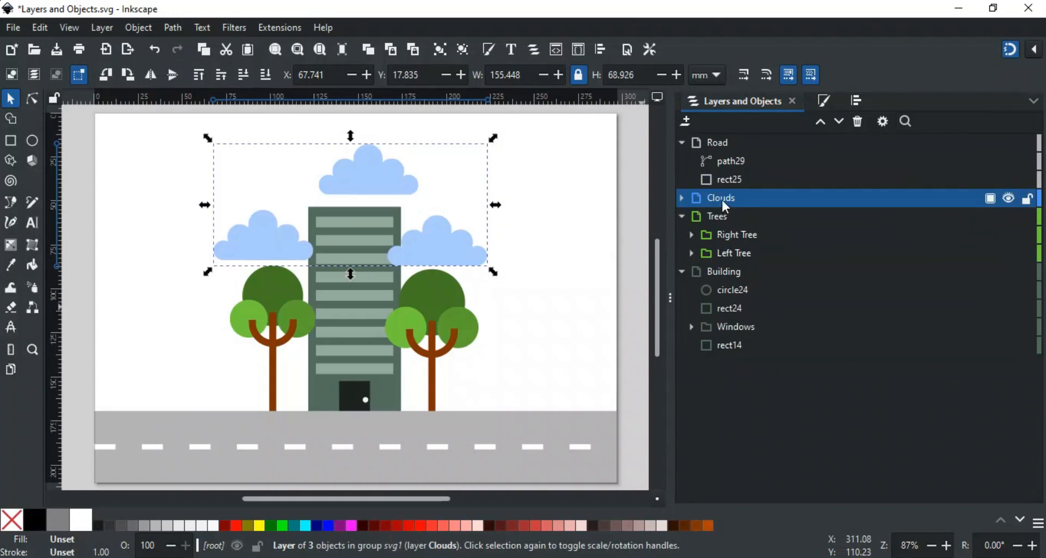
drag(723, 198, 773, 271)
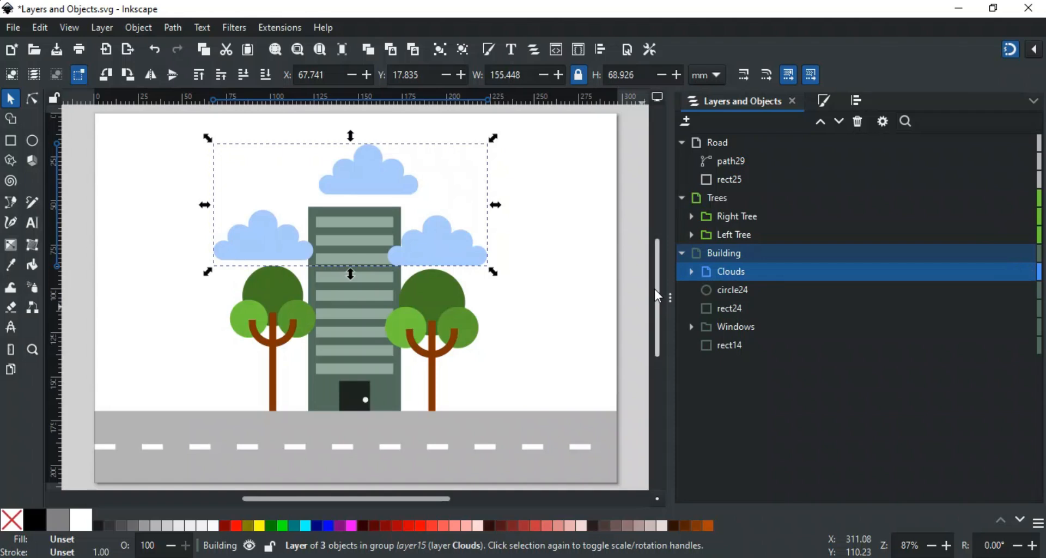
click(99, 27)
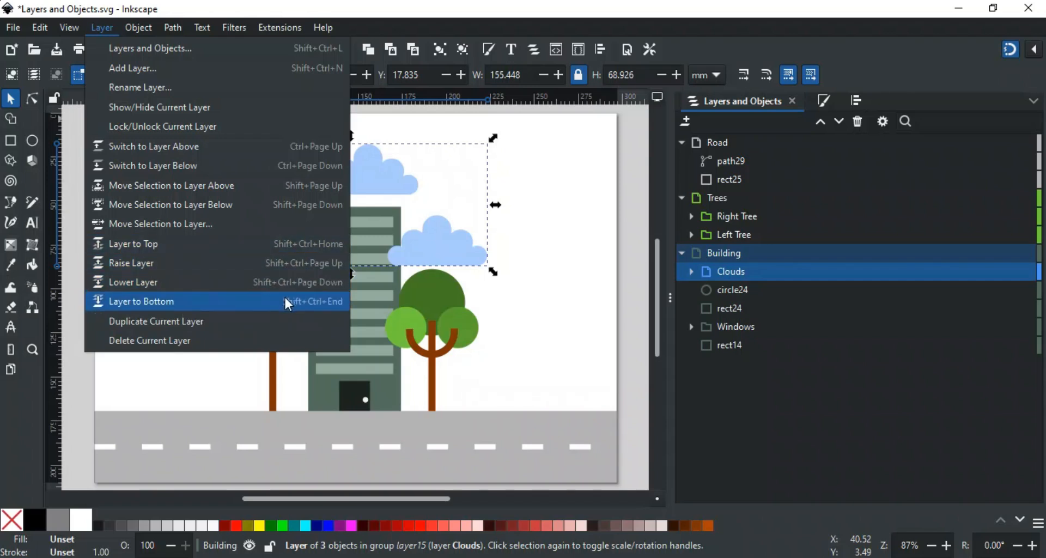
click(526, 299)
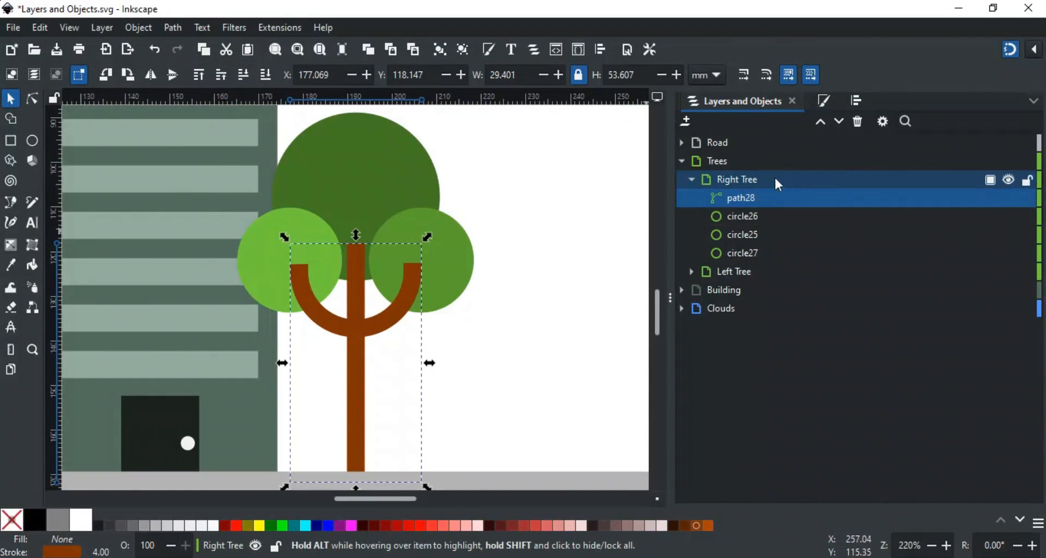
Step: Lower the trunk, path28, to the bottom of the Right Tree layer, behind all three foliage circles
click(838, 122)
click(838, 122)
click(834, 122)
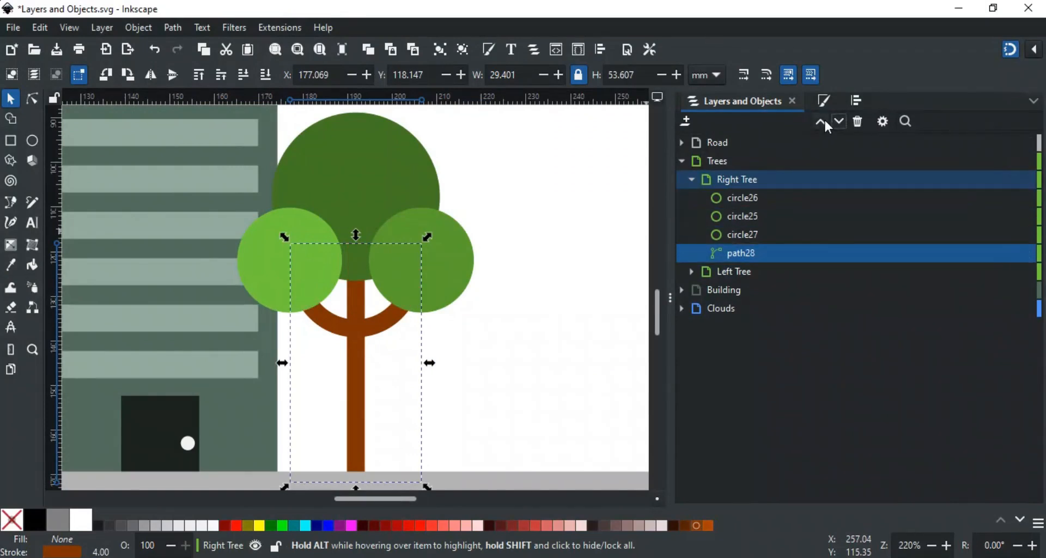
Step: Raise path28 above all the foliage circles of the right tree and lower it to just above circle27
click(822, 122)
click(821, 121)
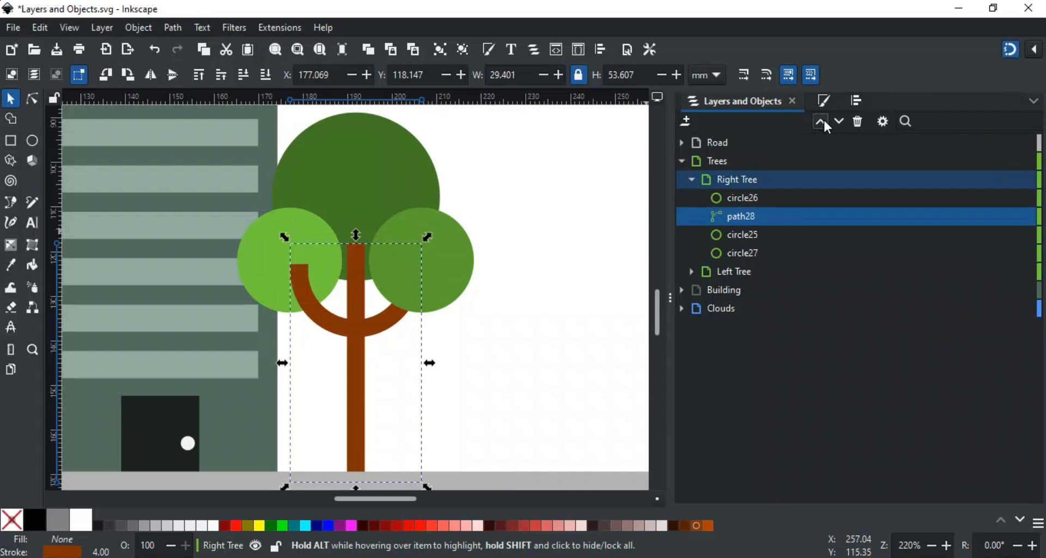
click(822, 121)
click(837, 122)
click(837, 122)
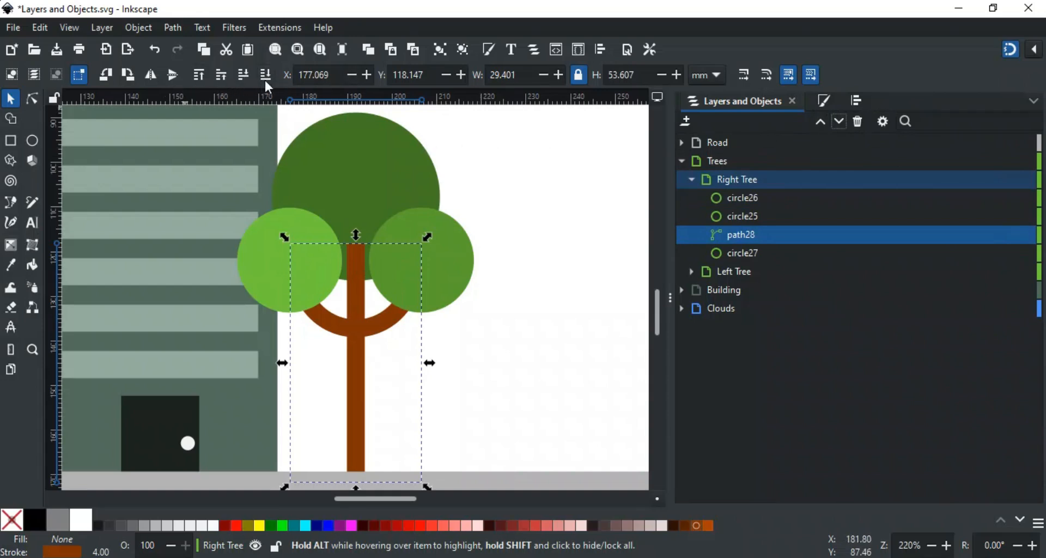
Step: Bring path28 to the front of the Right Tree layer and lower it two steps in the stacking order
click(199, 76)
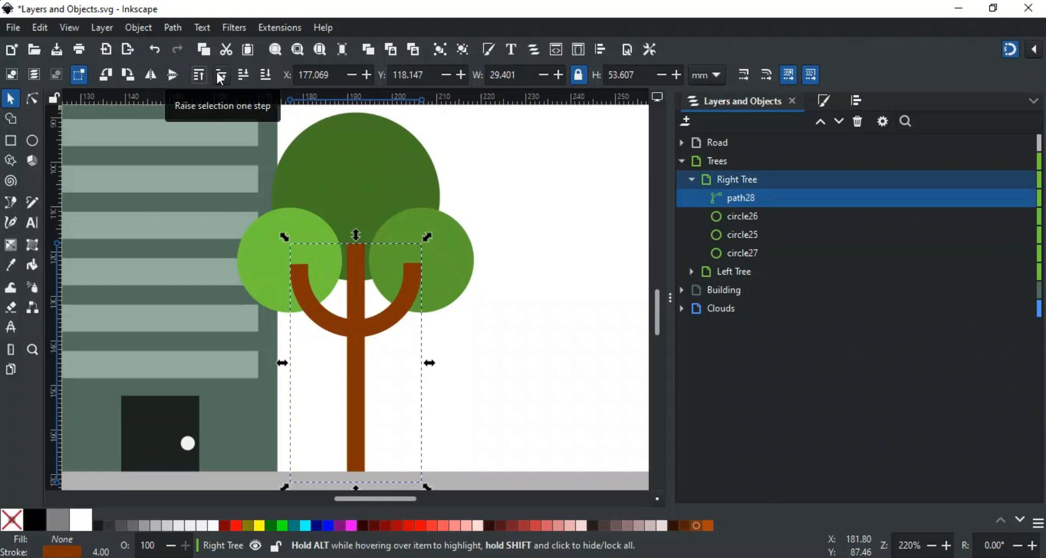
click(245, 72)
click(246, 74)
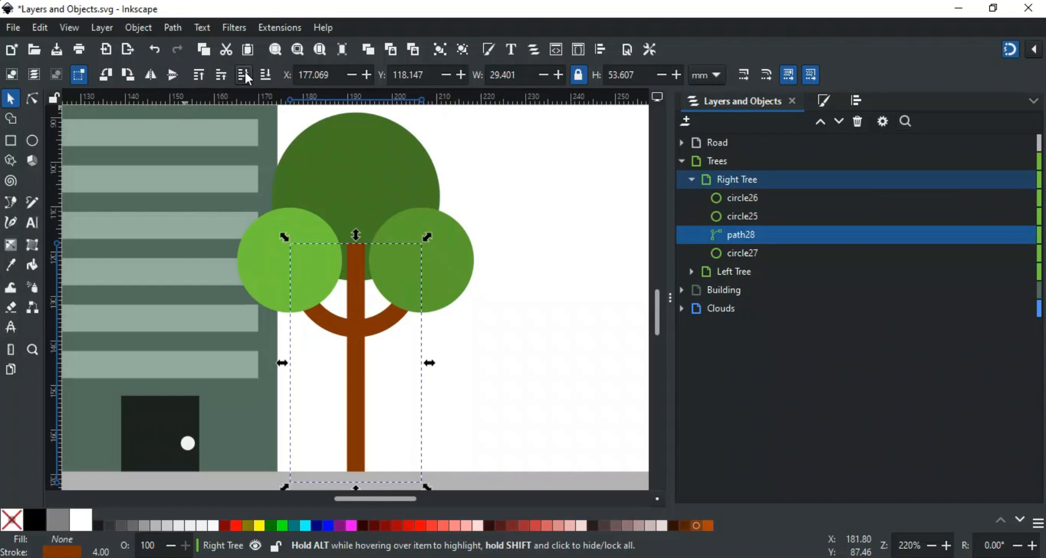
Step: Send path28 to the bottom of the Right Tree layer's stacking order
click(265, 77)
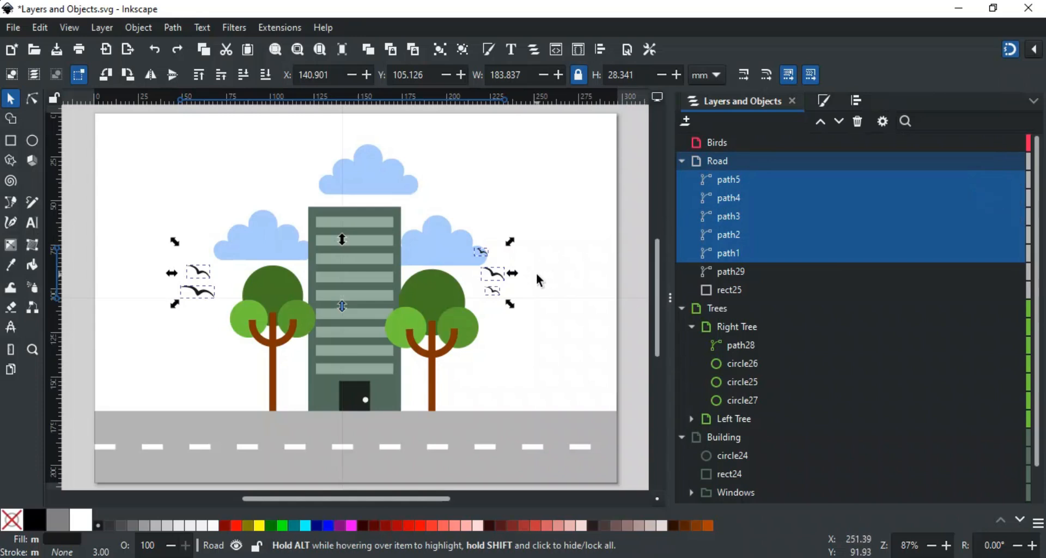
Step: Move the five selected bird paths from the Road layer to the Birds layer
right_click(493, 276)
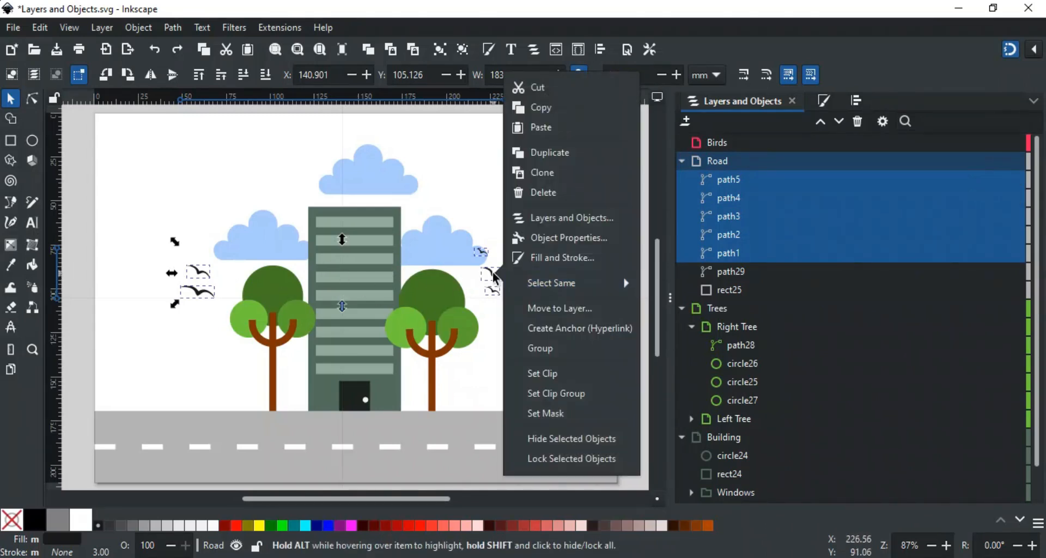
click(538, 310)
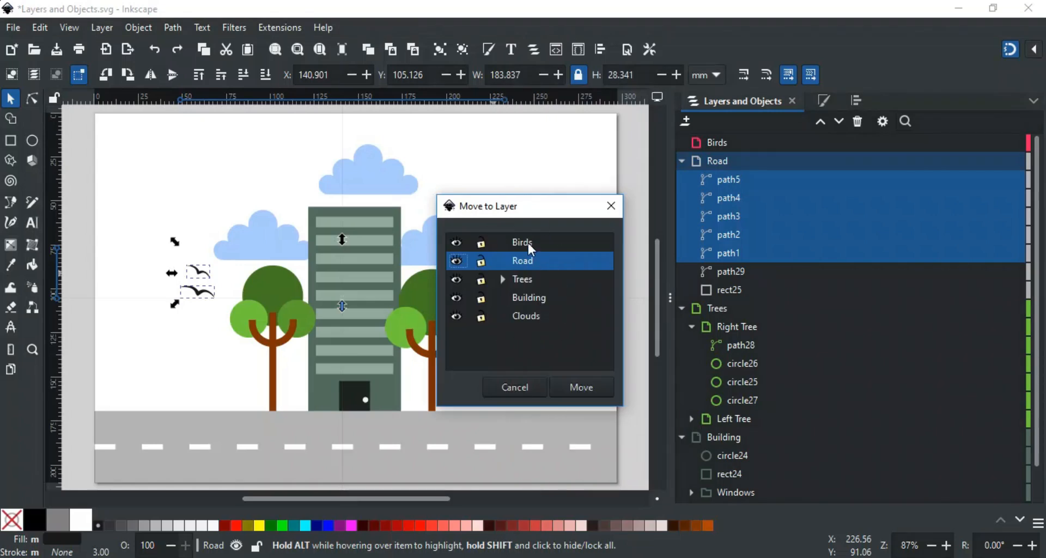
click(528, 244)
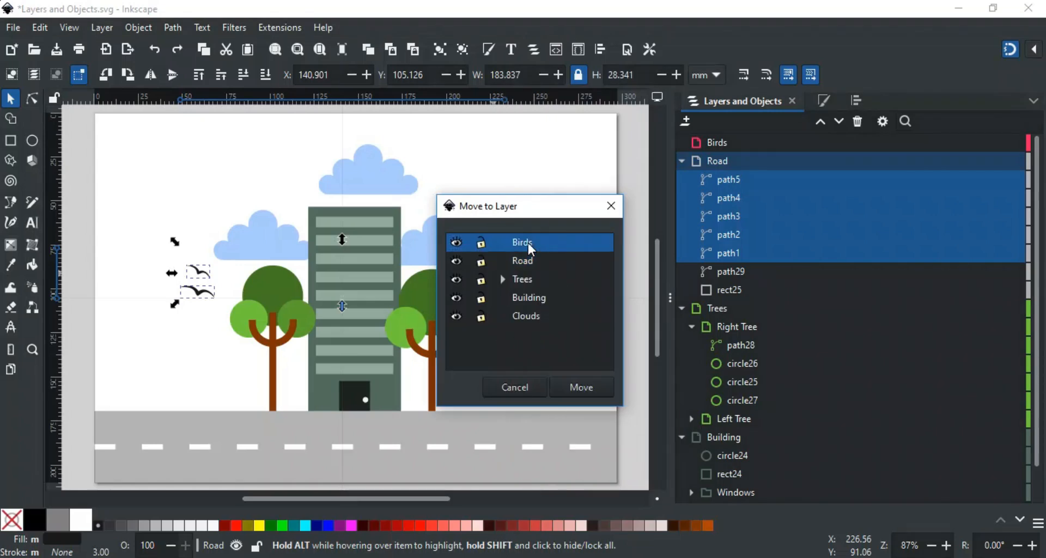
click(571, 385)
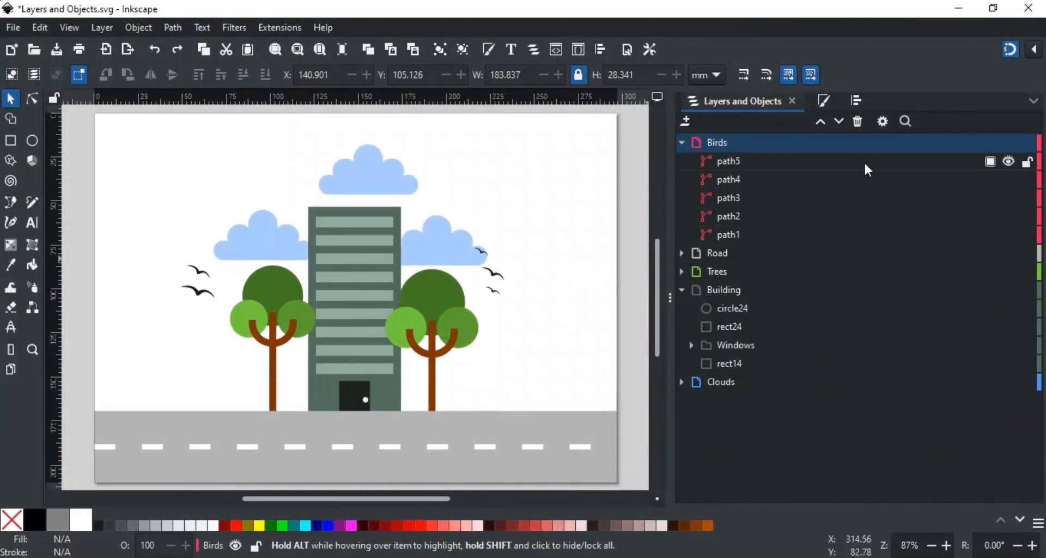
Step: Turn the Only show layers option on to hide the objects in the layer list, and turn it off again
click(883, 122)
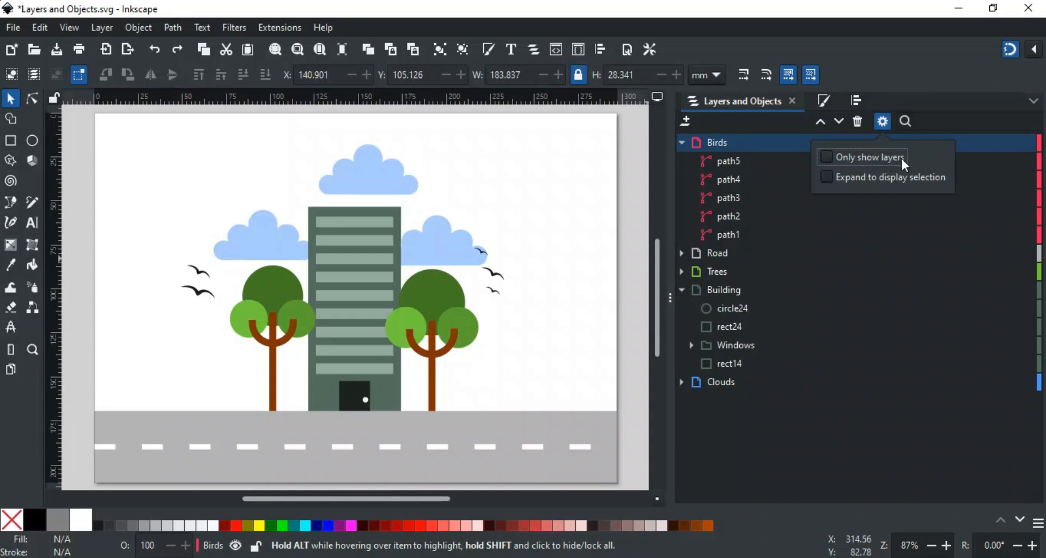
click(828, 158)
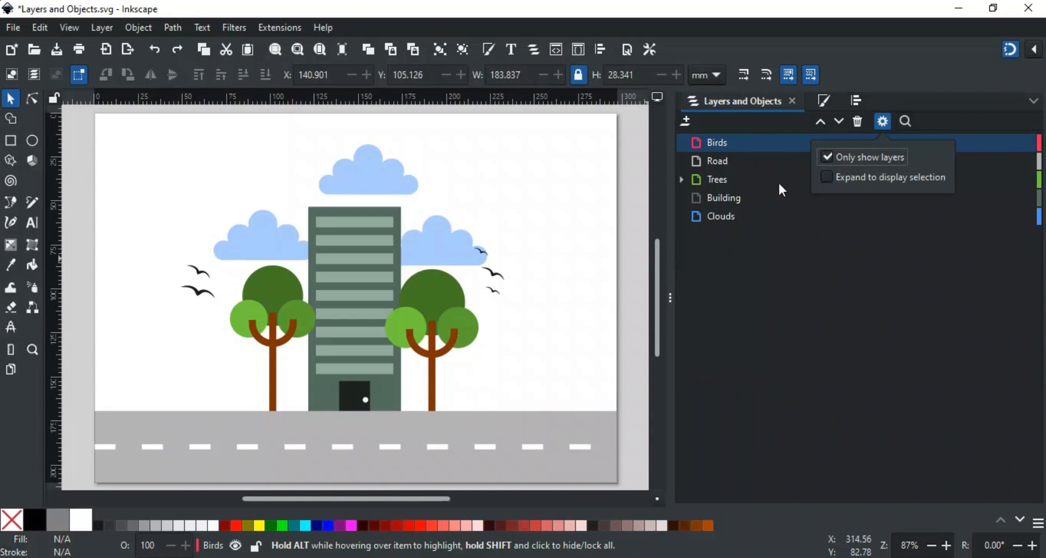
click(828, 157)
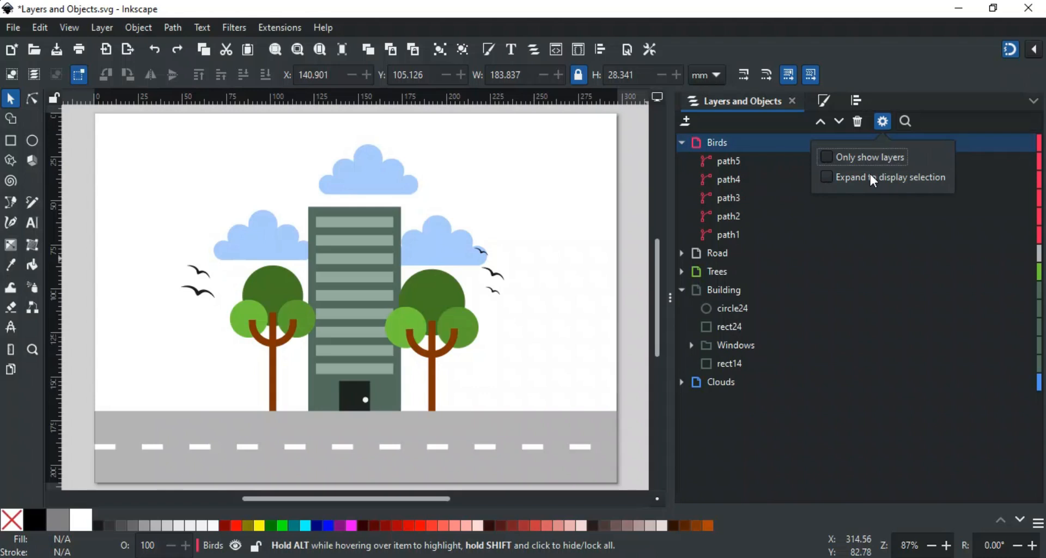
click(636, 203)
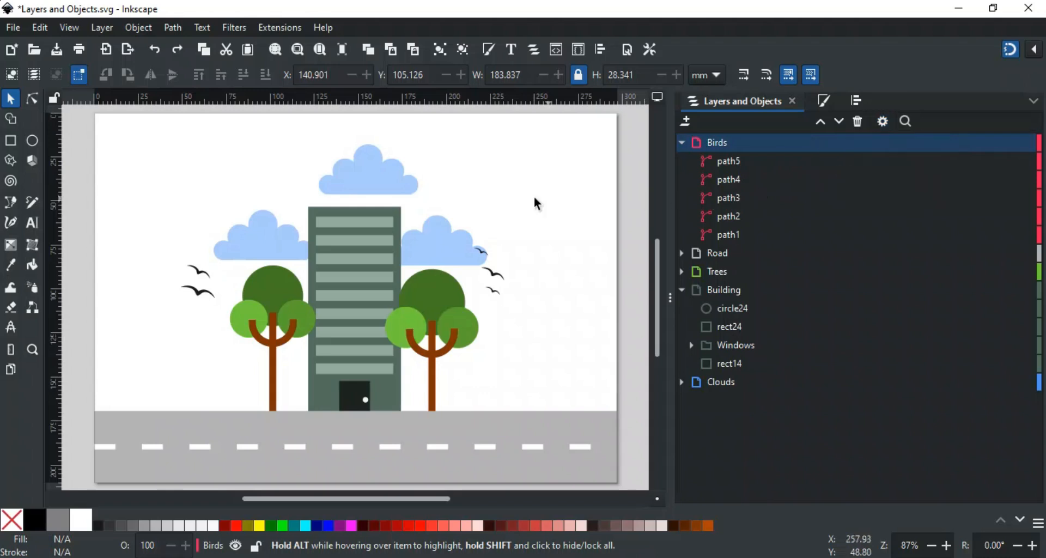
Step: Select the top cloud and the road surface on the canvas, and clear the selection
click(364, 183)
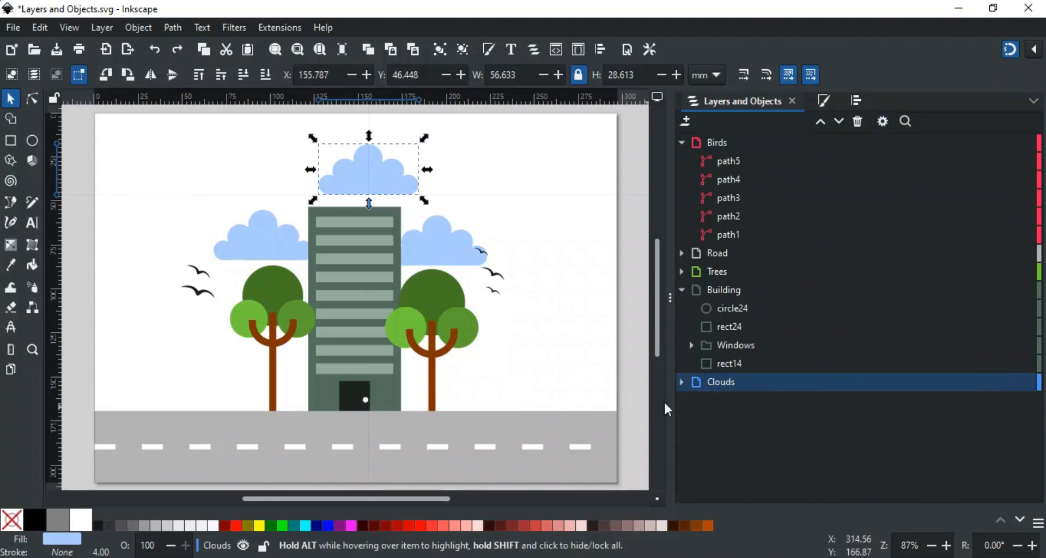
click(593, 420)
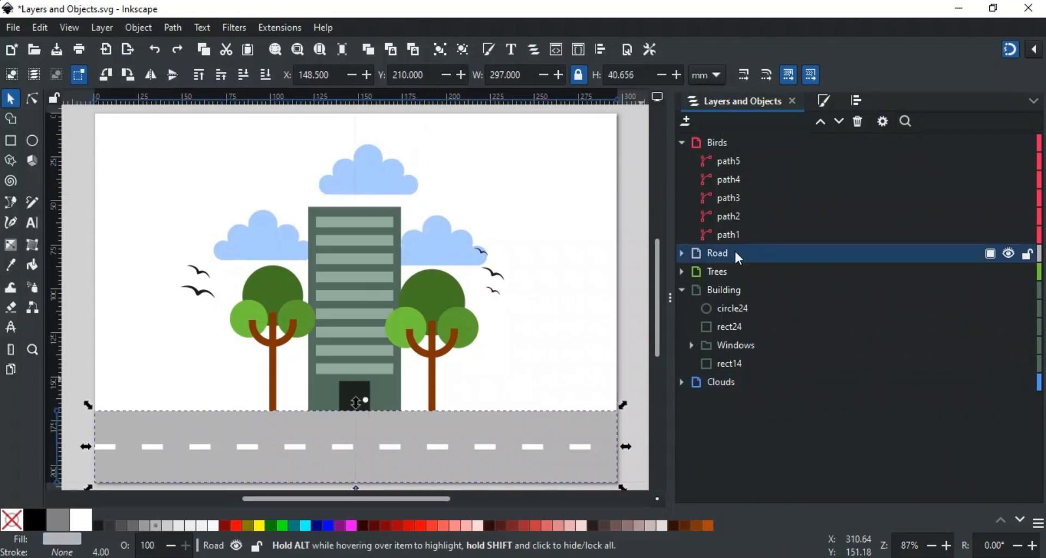
click(635, 223)
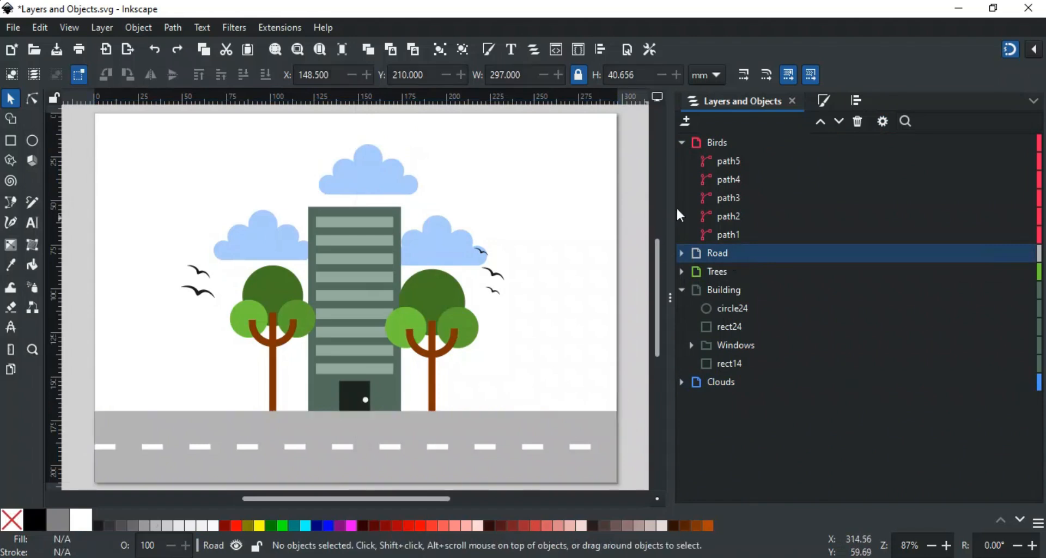
Step: Enable Expand to display selection and select the top cloud on the canvas to expand the Clouds layer in the list
click(882, 123)
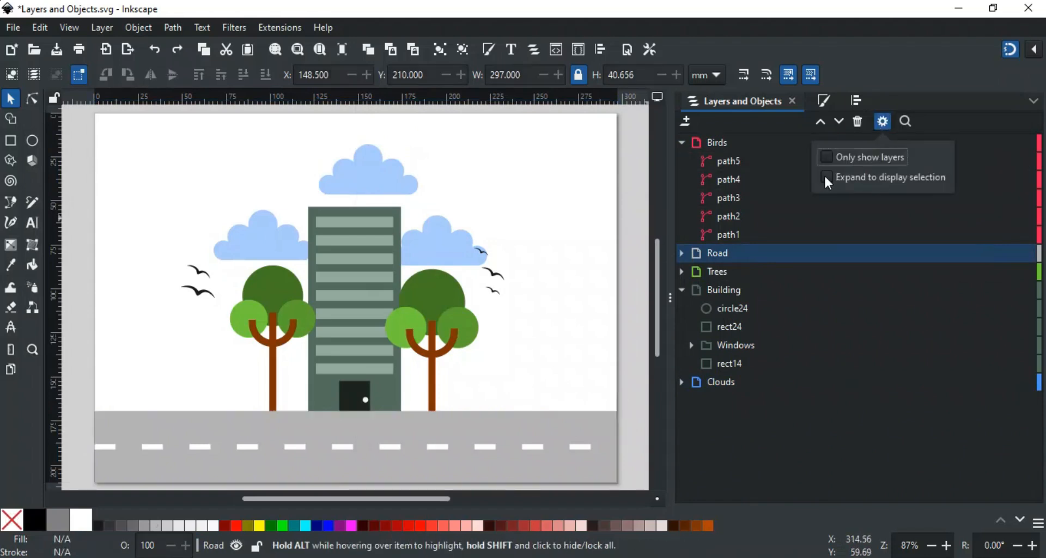
click(573, 199)
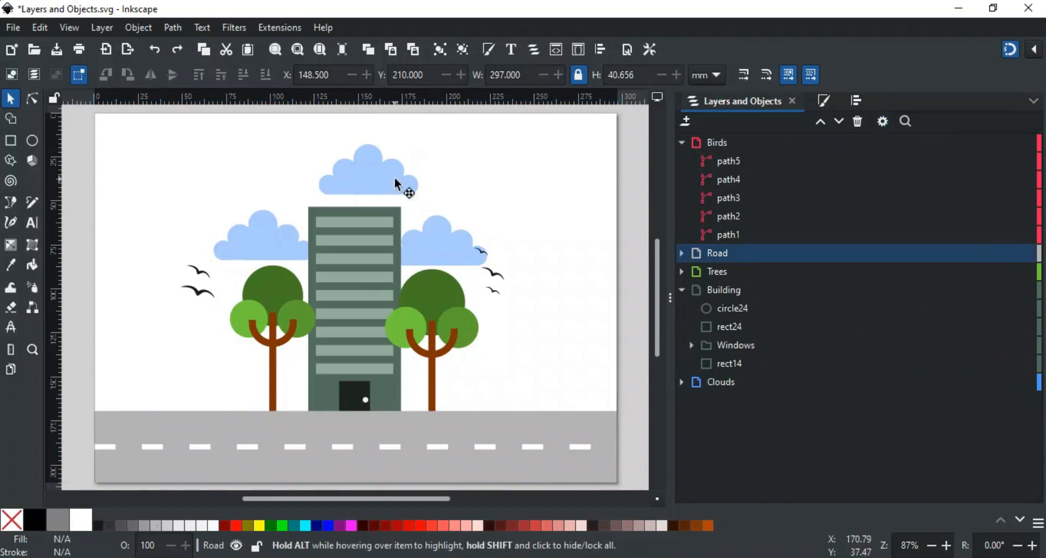
click(395, 179)
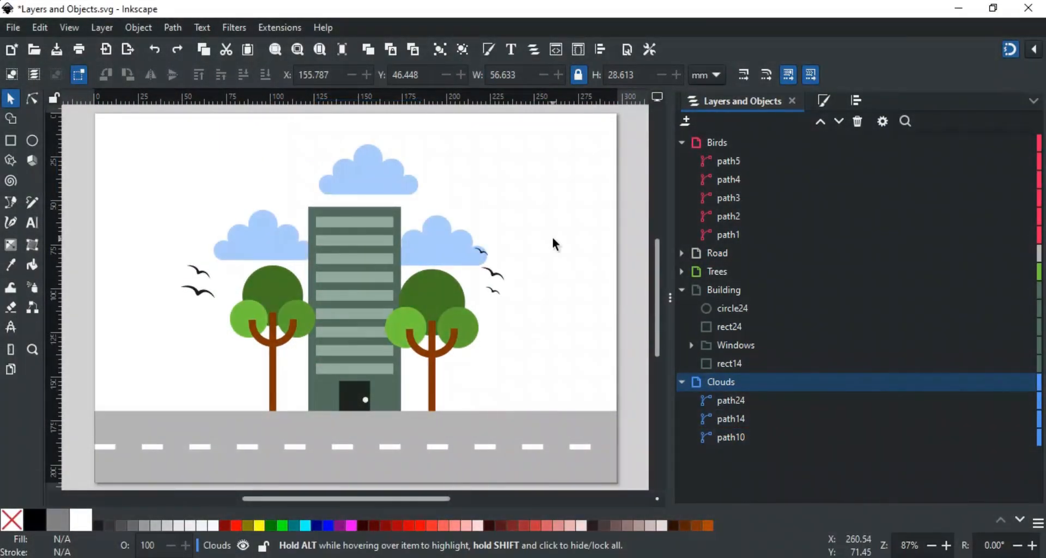
click(919, 121)
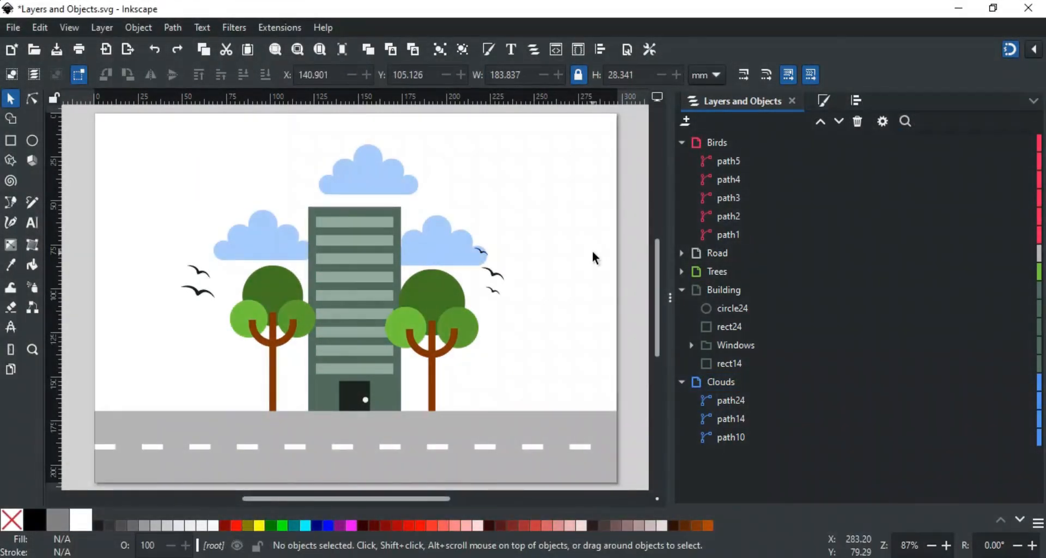
Step: Duplicate the Birds layer together with its bird paths several times
click(712, 144)
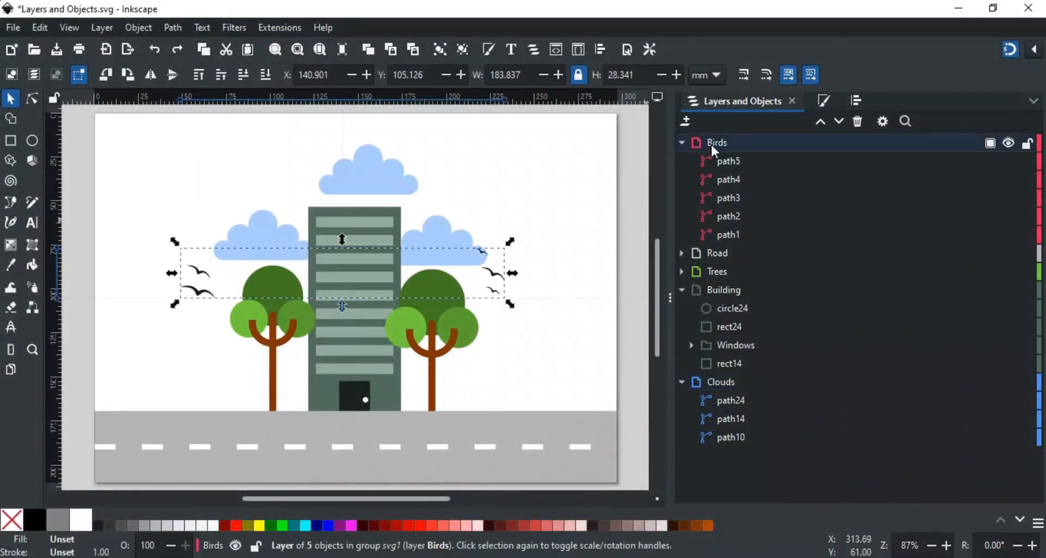
right_click(711, 143)
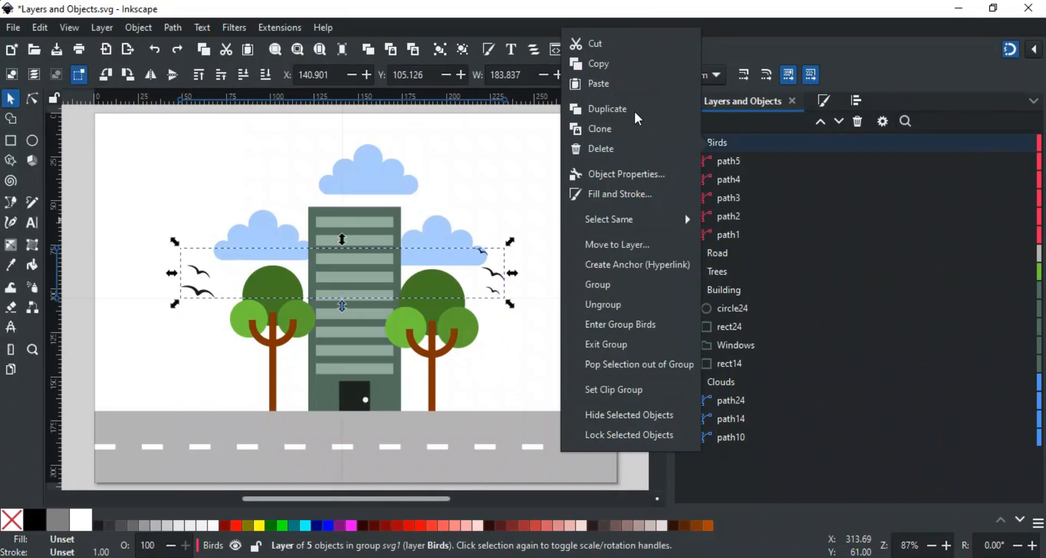
click(633, 110)
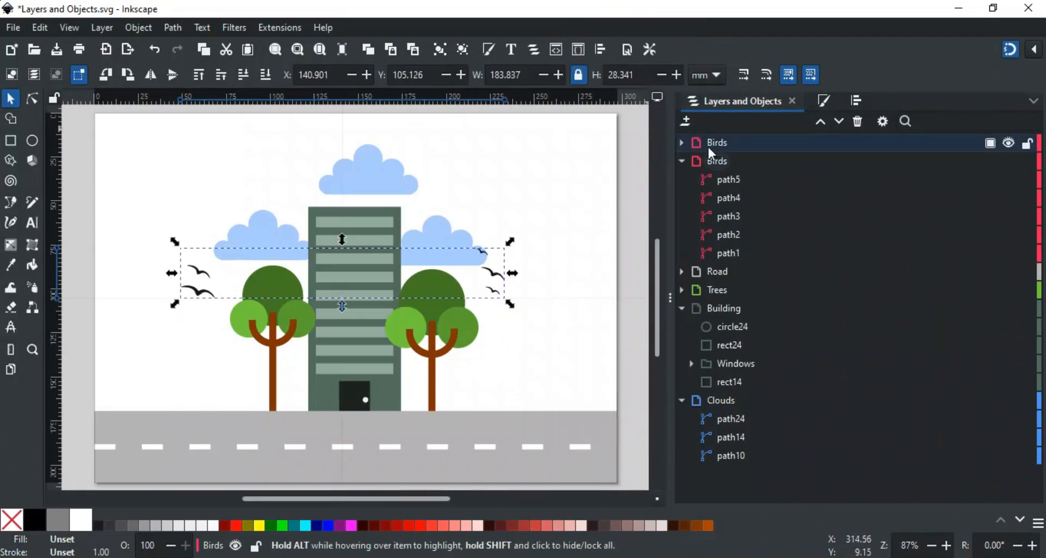
key(ctrl+d)
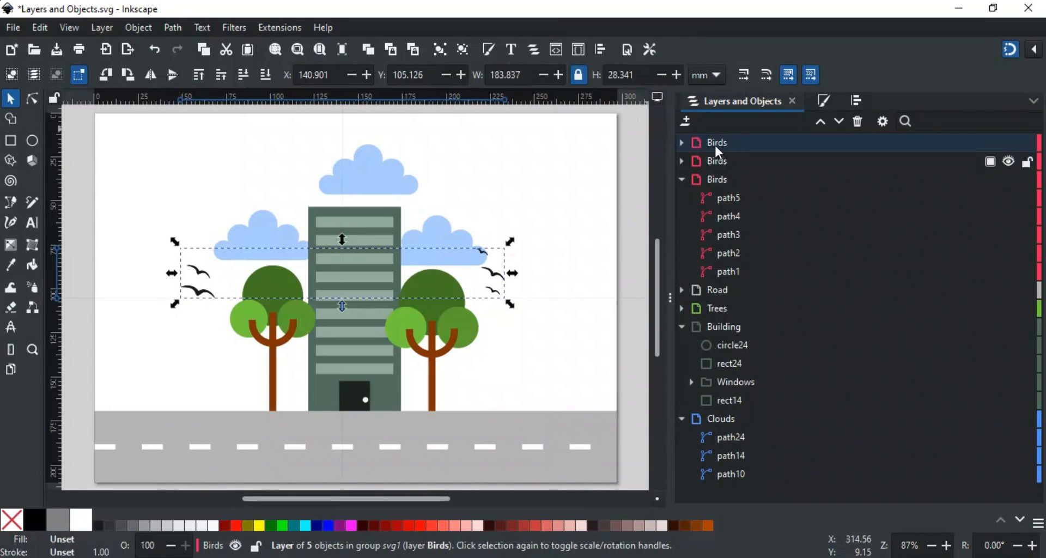
key(ctrl+d)
key(ctrl+d)
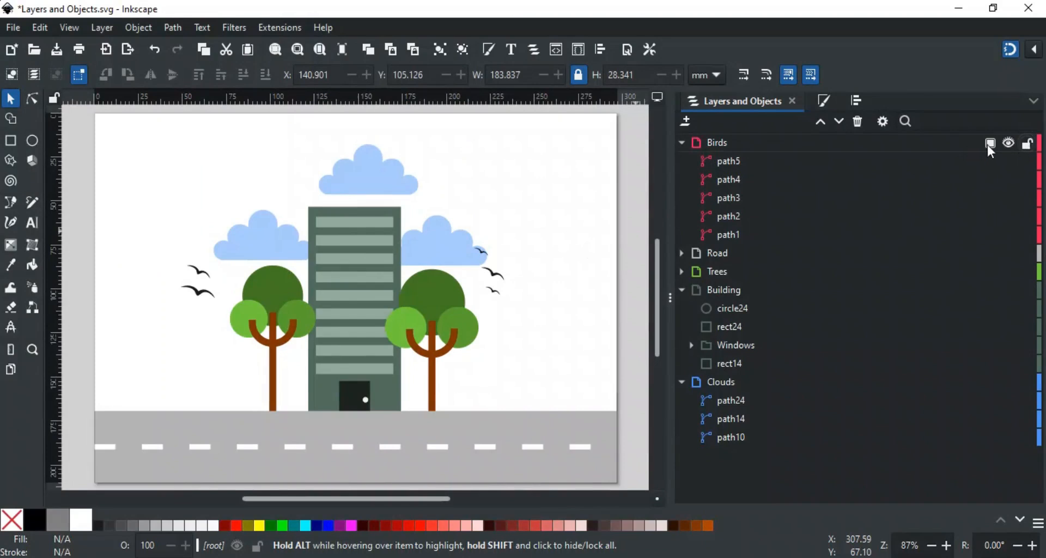
Step: Open the opacity and blend mode settings of the Birds layer
mouse_move(990, 146)
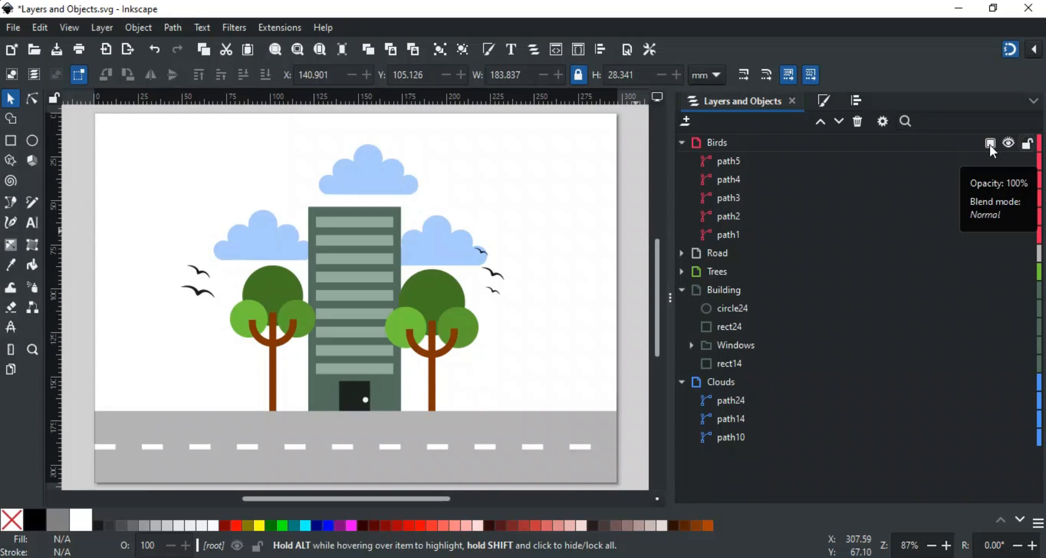
click(990, 145)
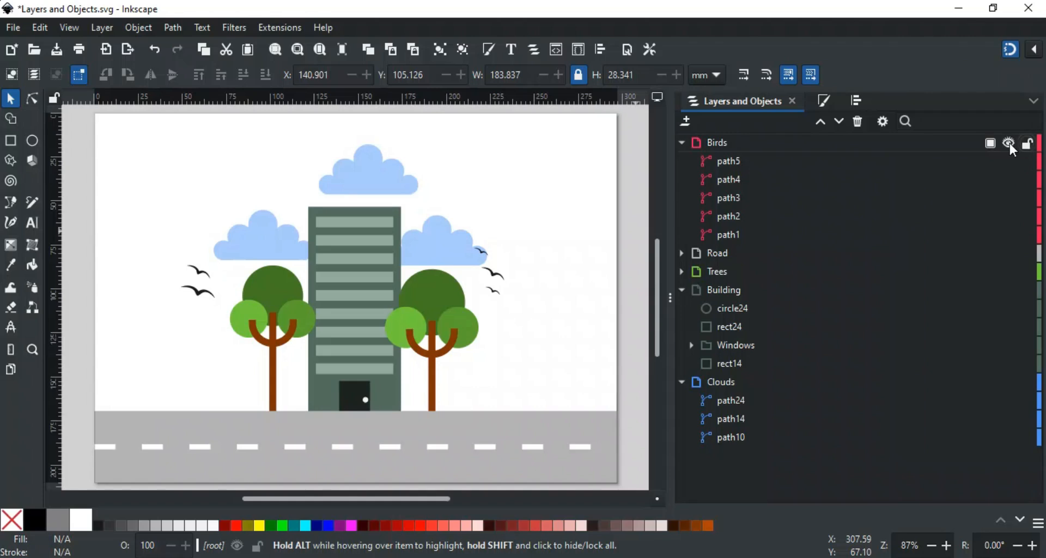
Step: Hide and show the Birds layer twice, and lock it
click(1009, 142)
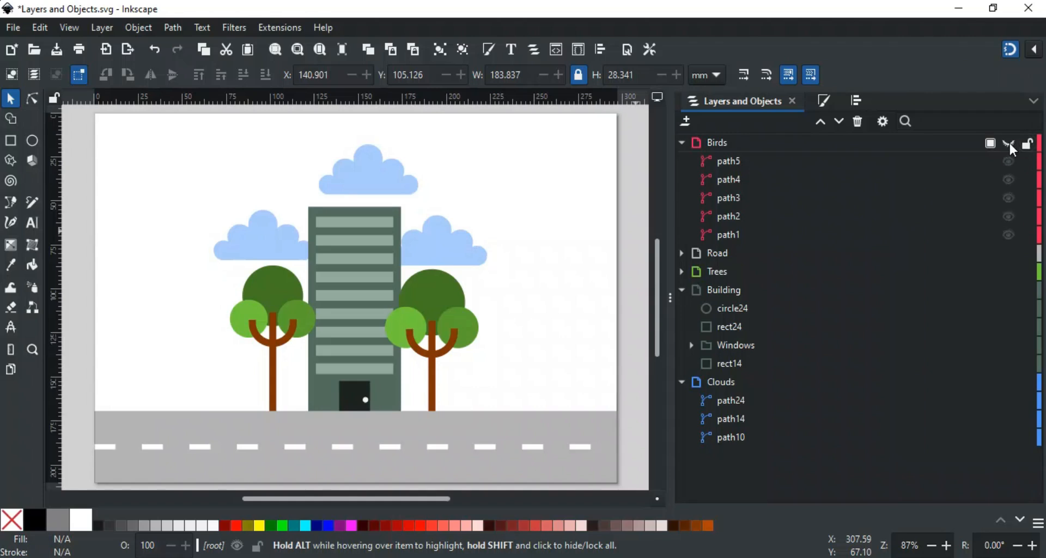
click(1009, 142)
click(1009, 143)
click(1009, 142)
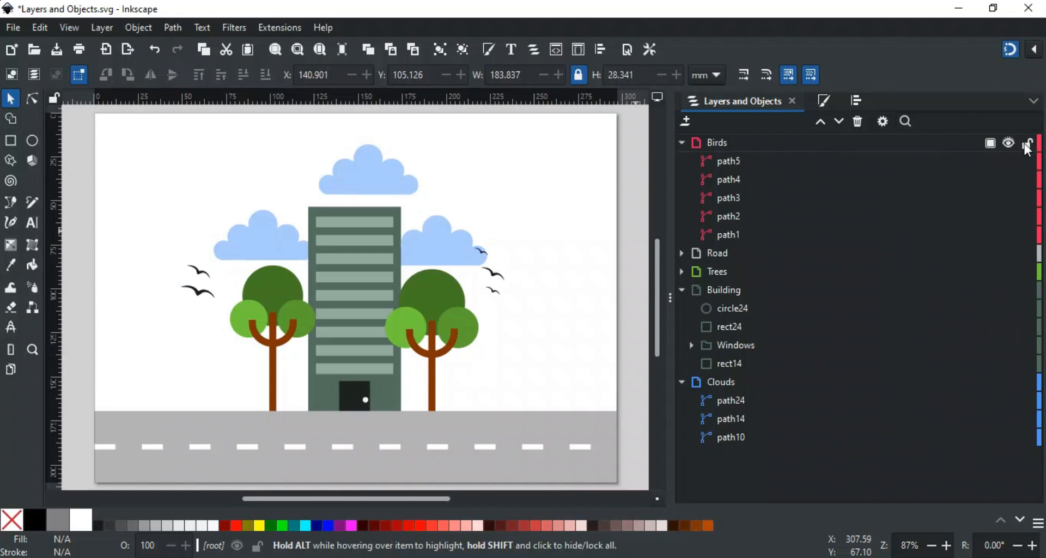
click(1026, 144)
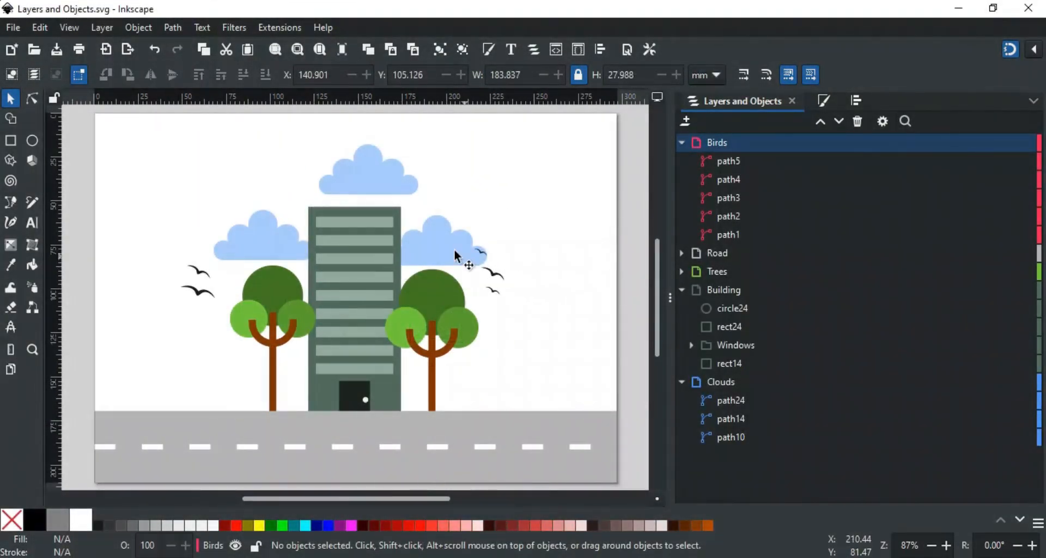
click(102, 29)
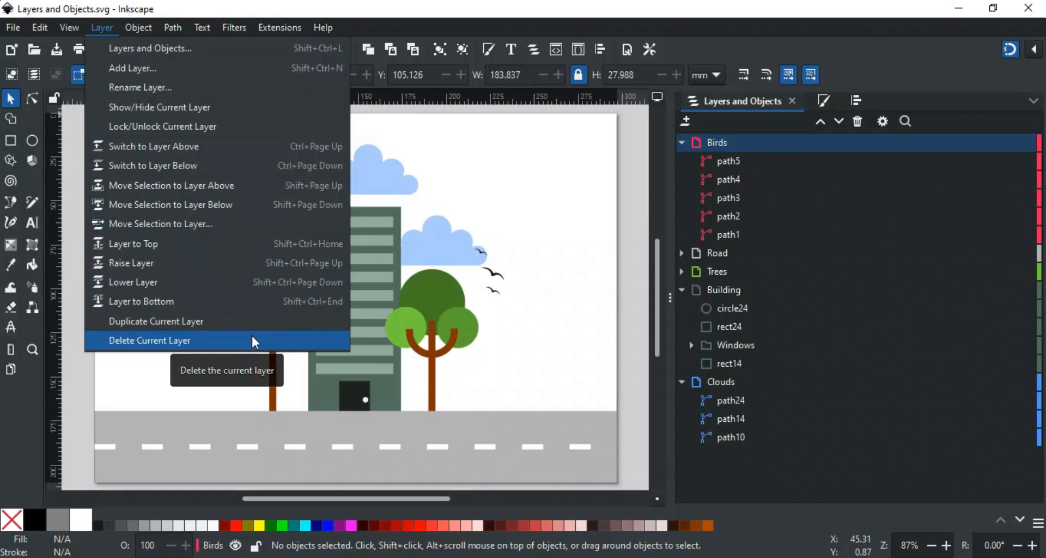
click(598, 329)
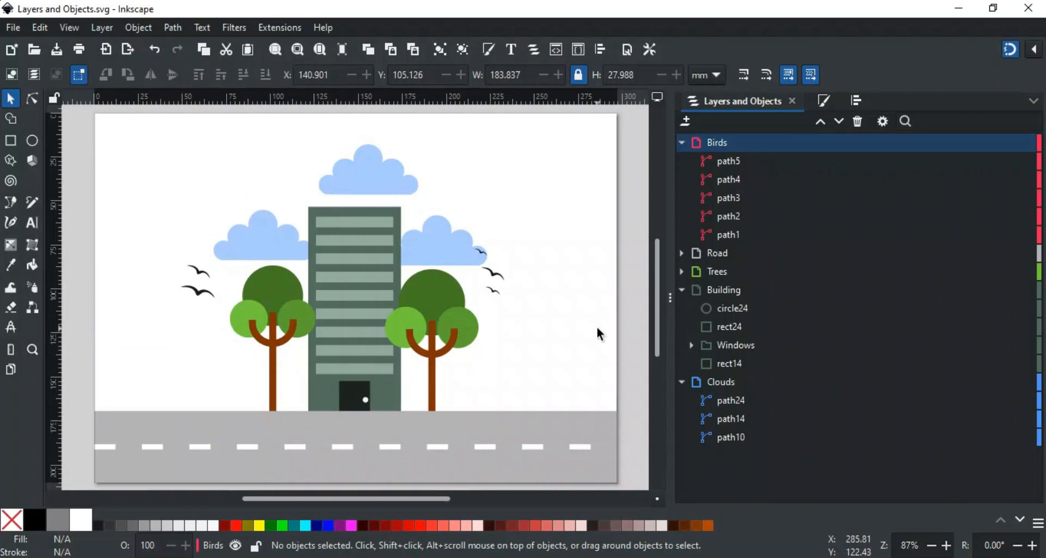